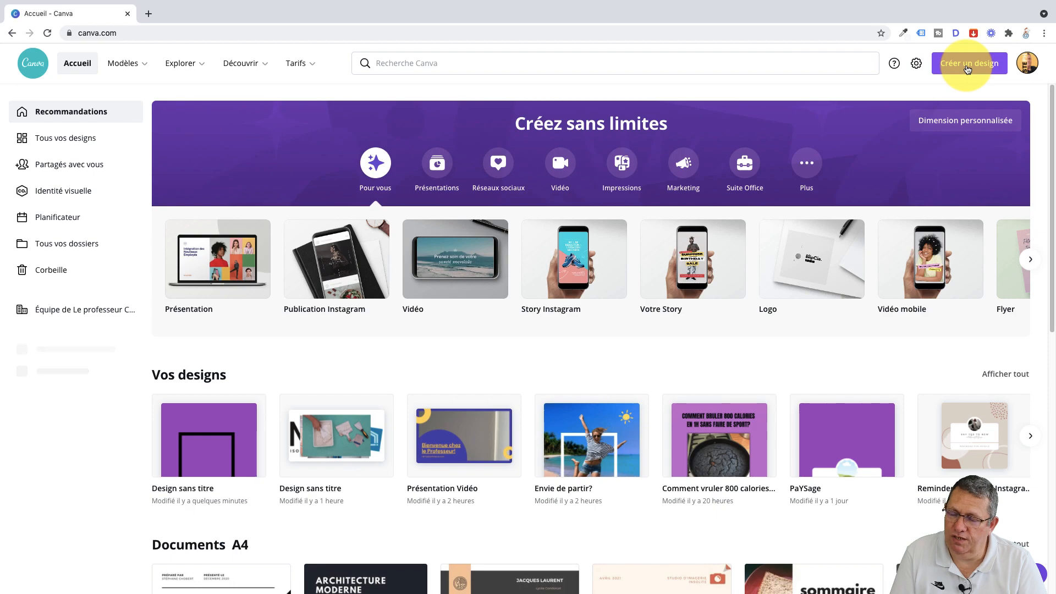
Create a new custom-size design 1080 px wide and 1350 px high.
left_click(967, 68)
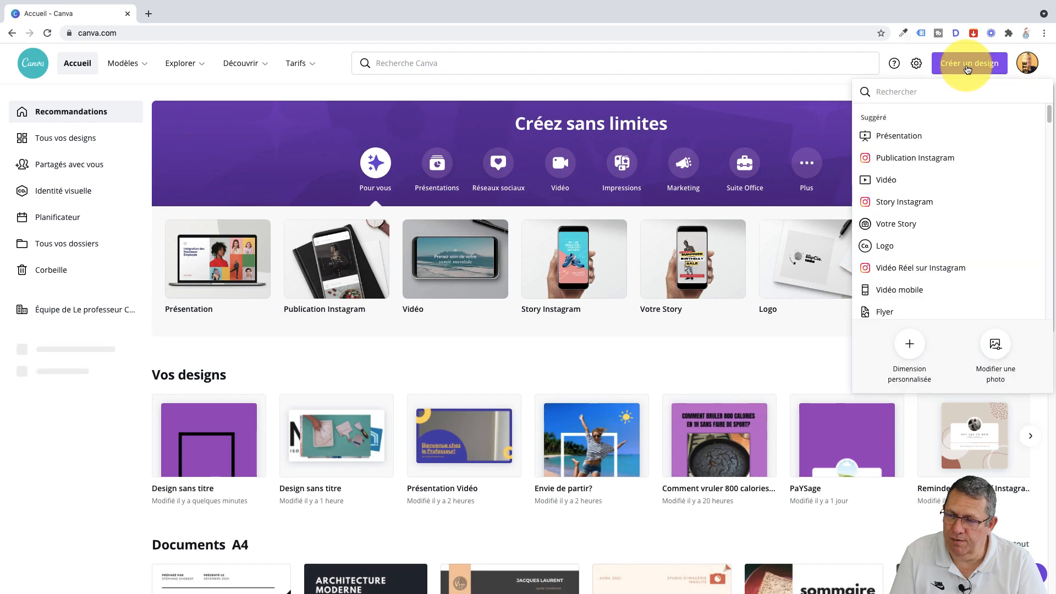
left_click(916, 355)
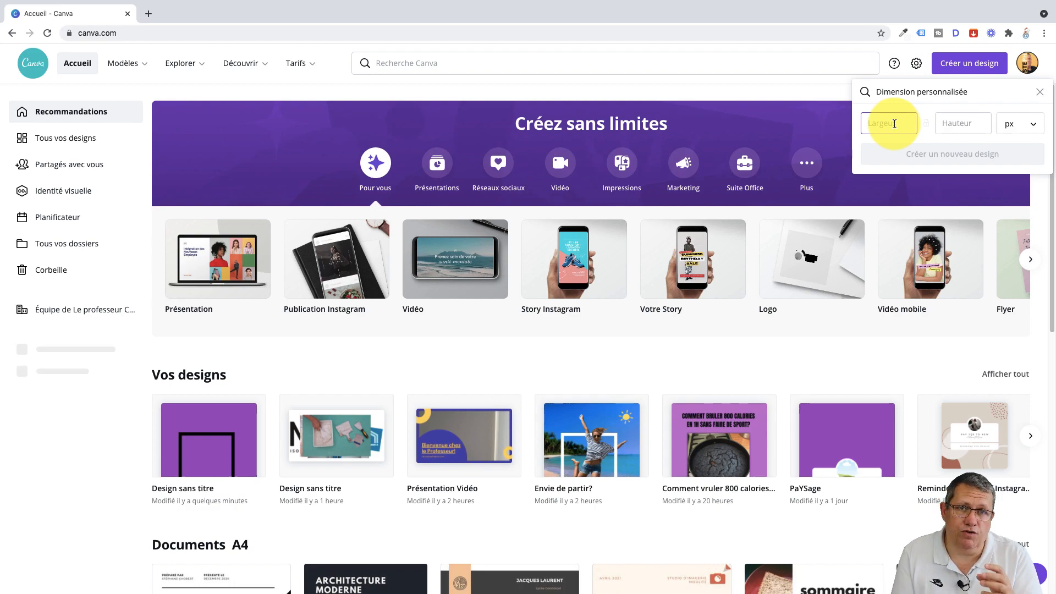
type("1")
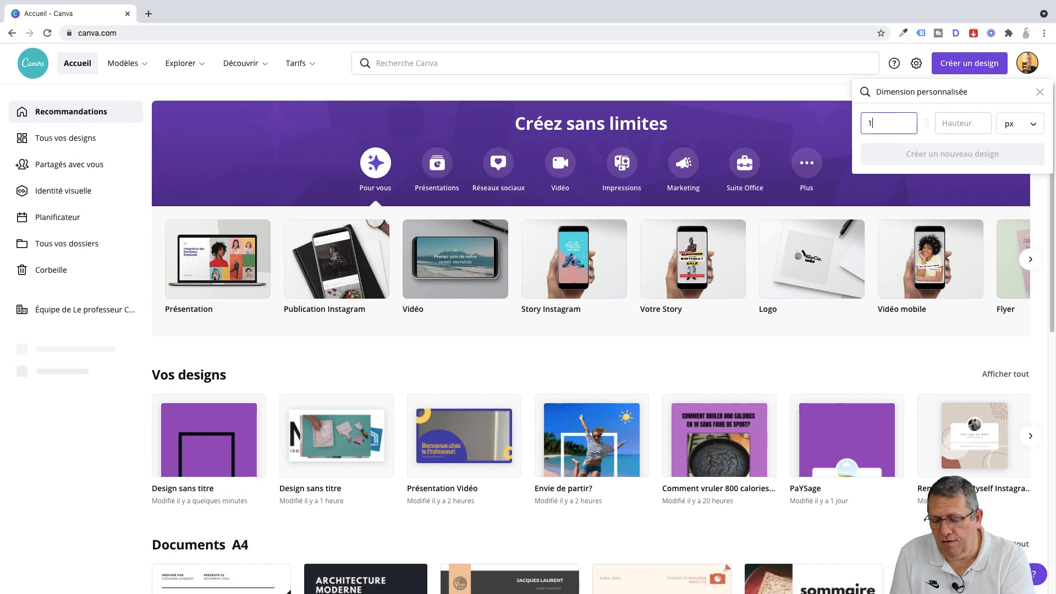
type("08")
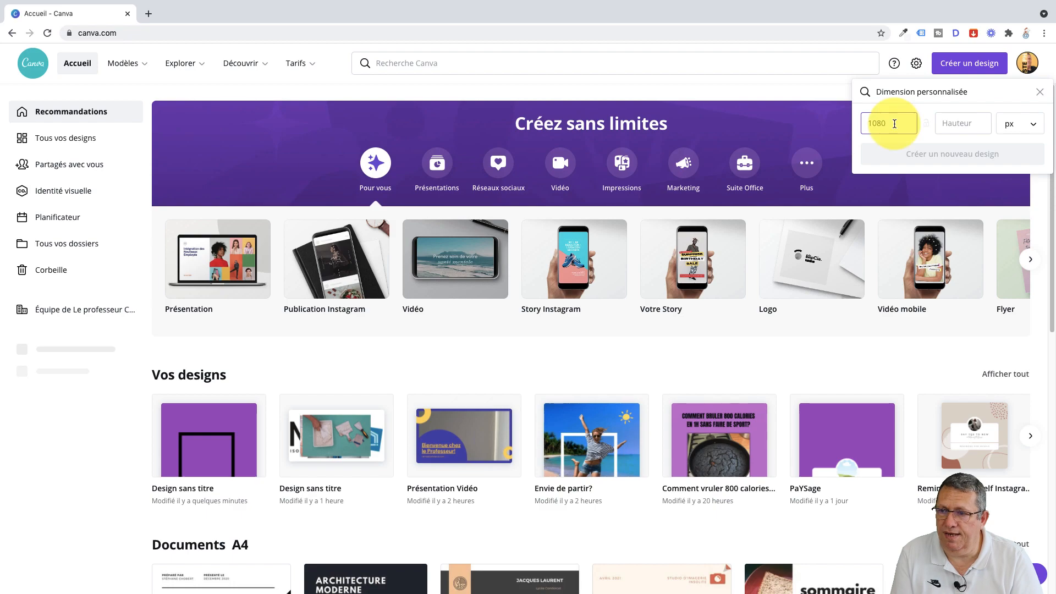
type("0")
left_click(952, 124)
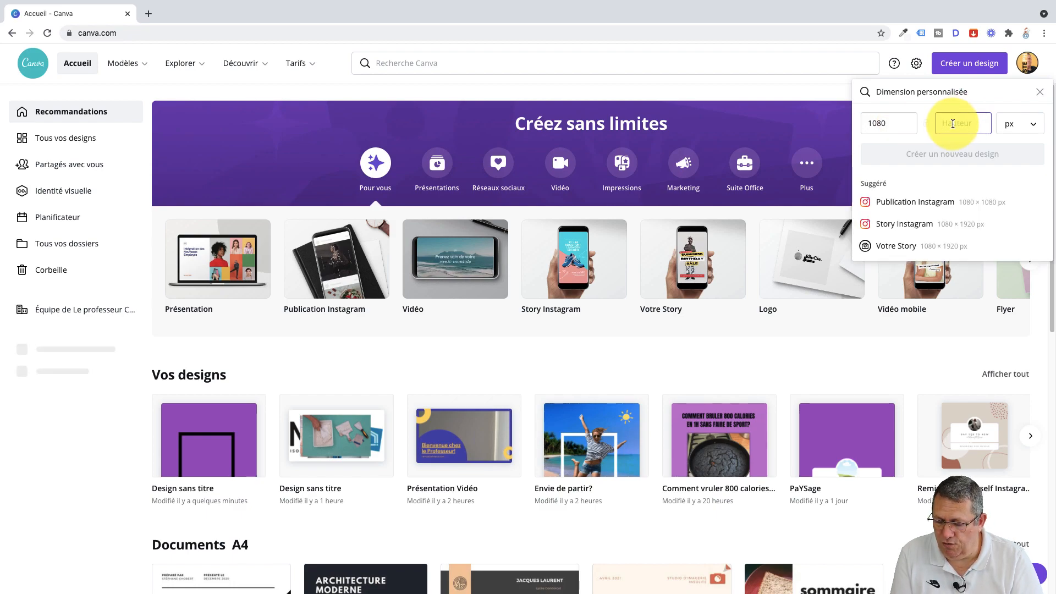
type("13")
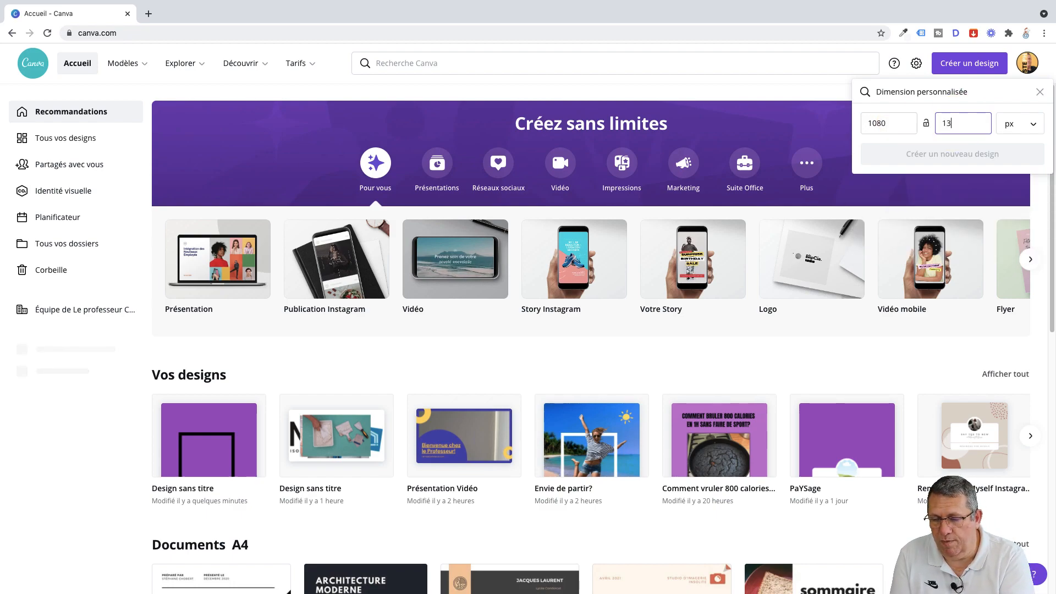
type("50")
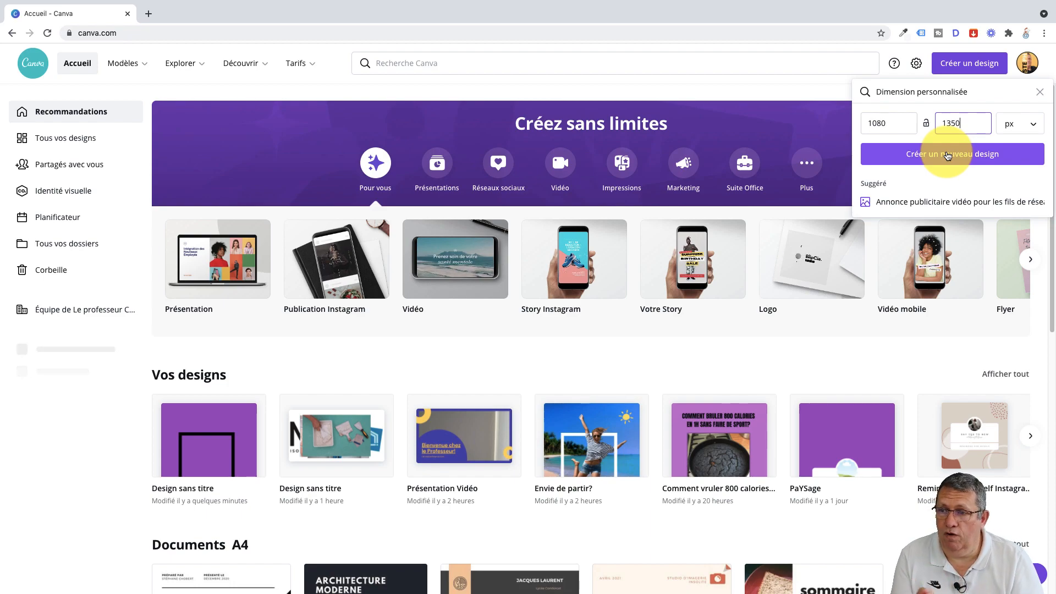
left_click(938, 154)
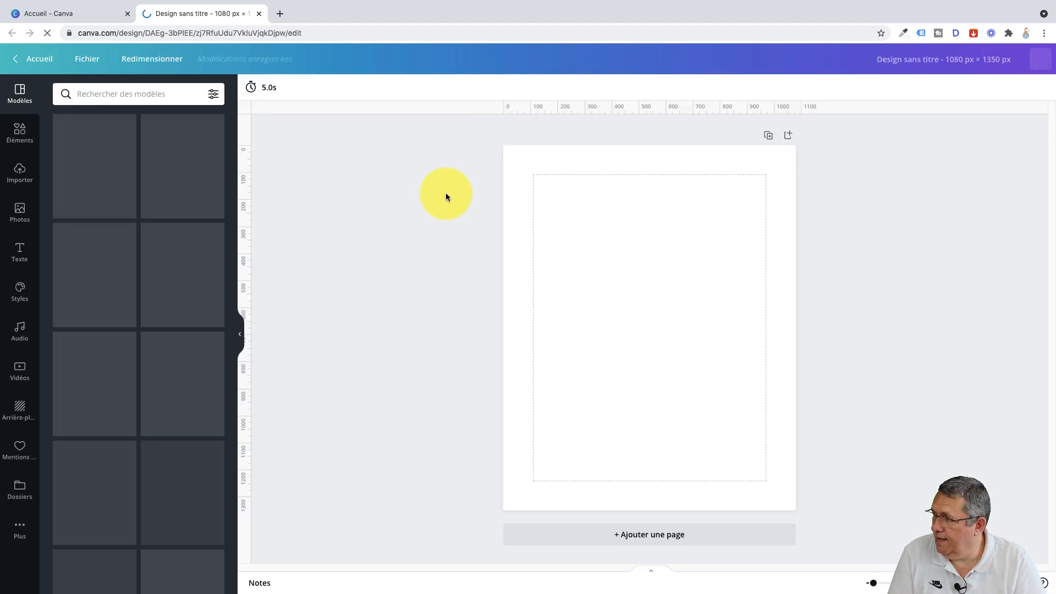
Search the elements for "polaroid" and add the first plain polaroid frame to the page.
left_click(20, 137)
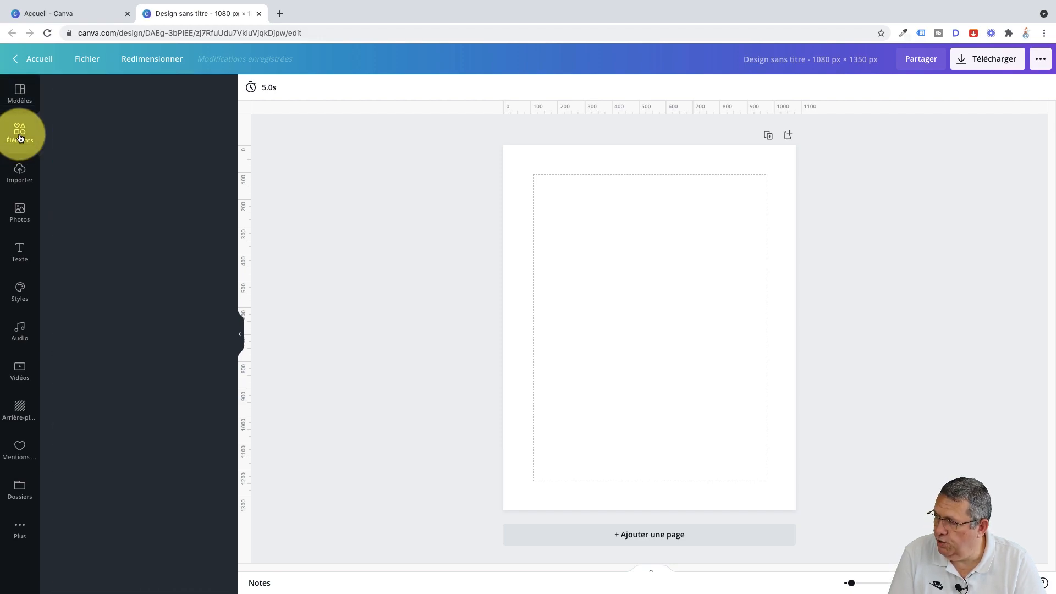
left_click(100, 93)
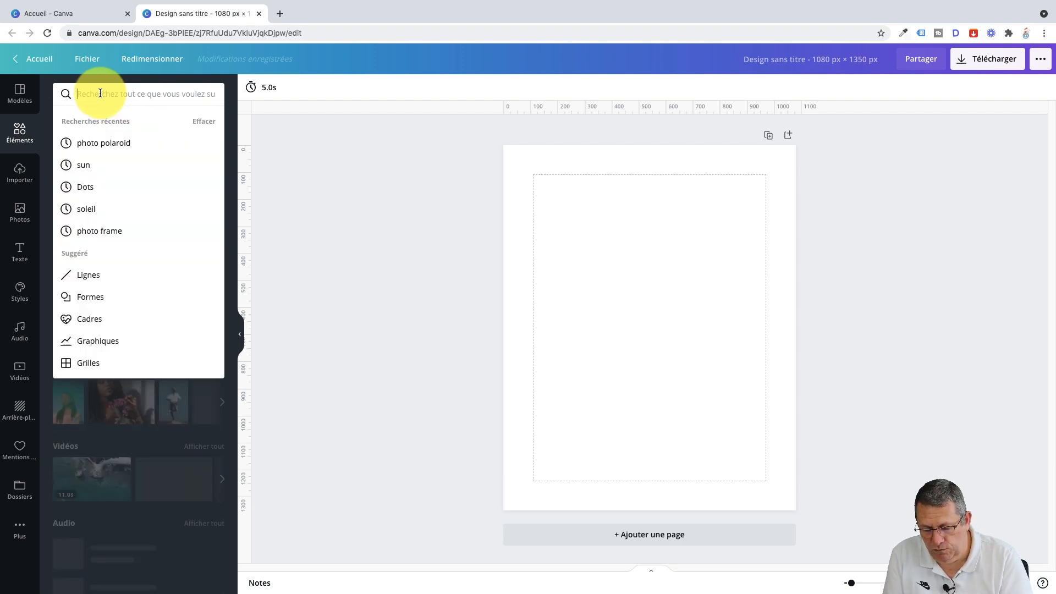
type("polaroid")
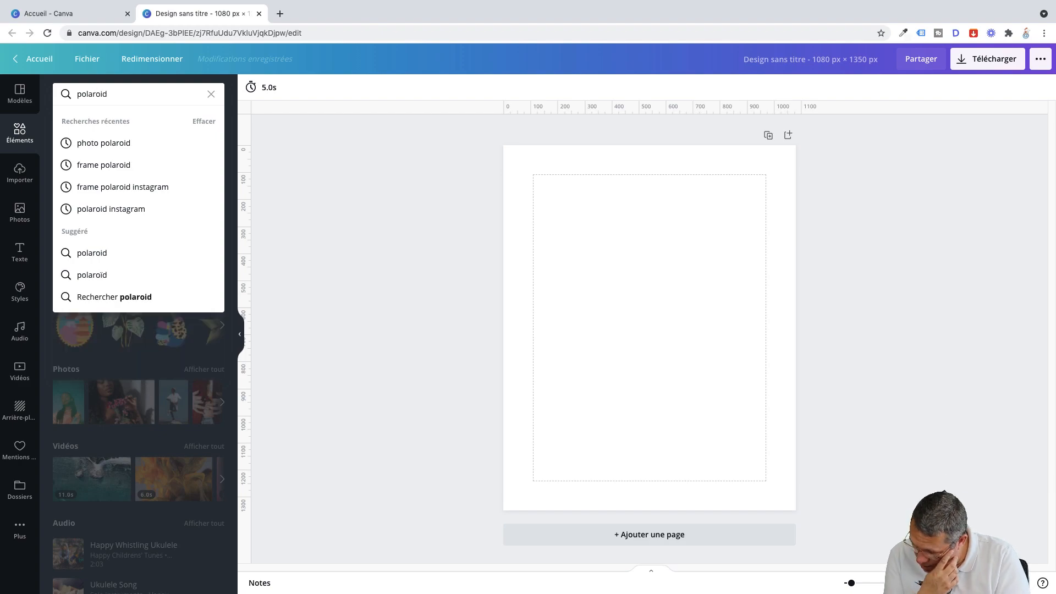
key("Return")
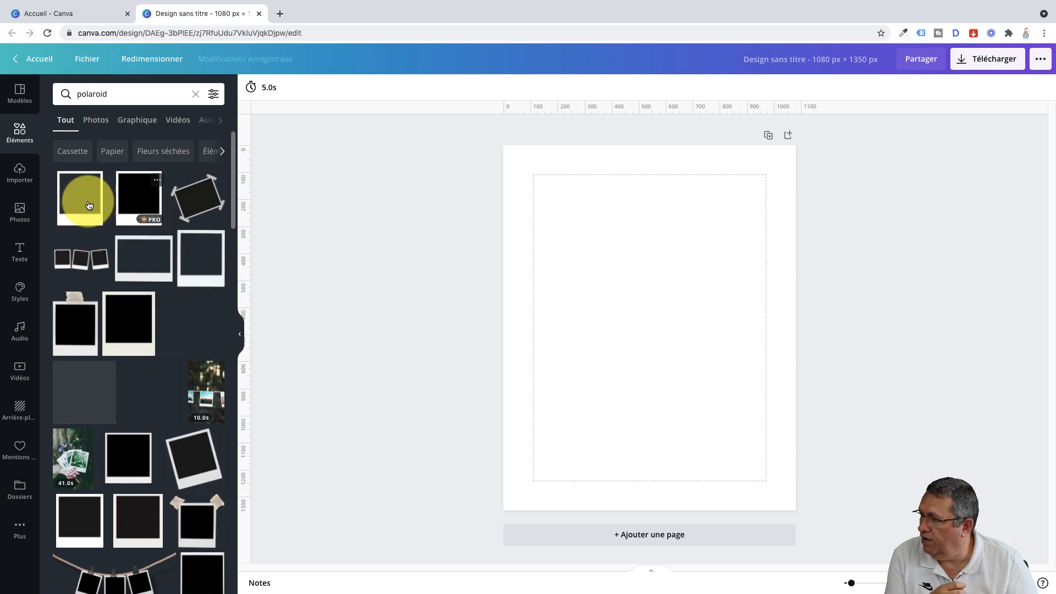
left_click(89, 205)
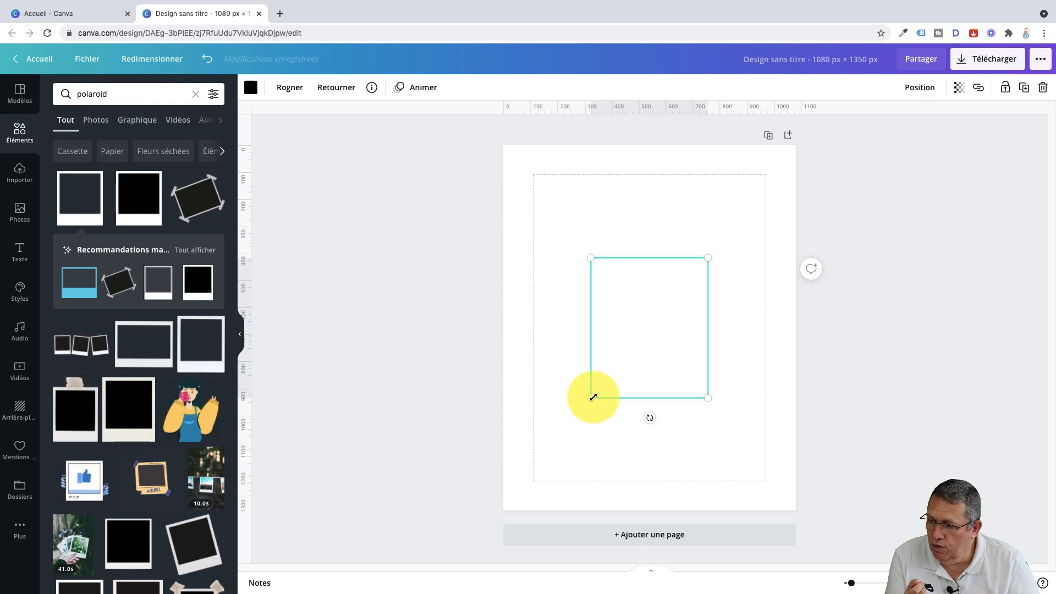
Enlarge the polaroid frame to about 674 × 808 and center it on the page.
left_click_drag(591, 400, 561, 460)
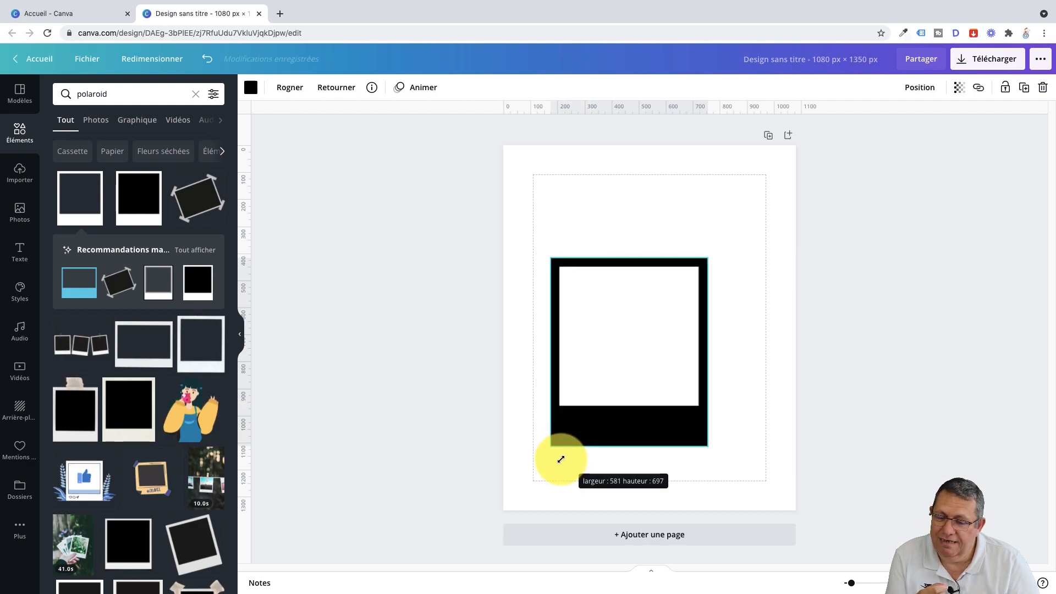
left_click_drag(704, 263, 734, 228)
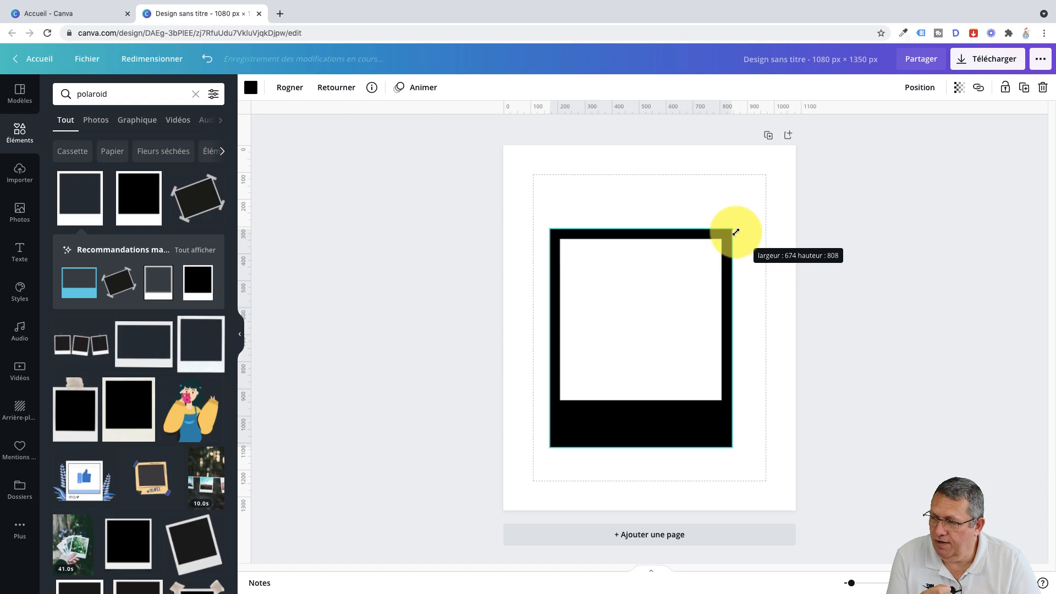
left_click_drag(628, 324, 627, 321)
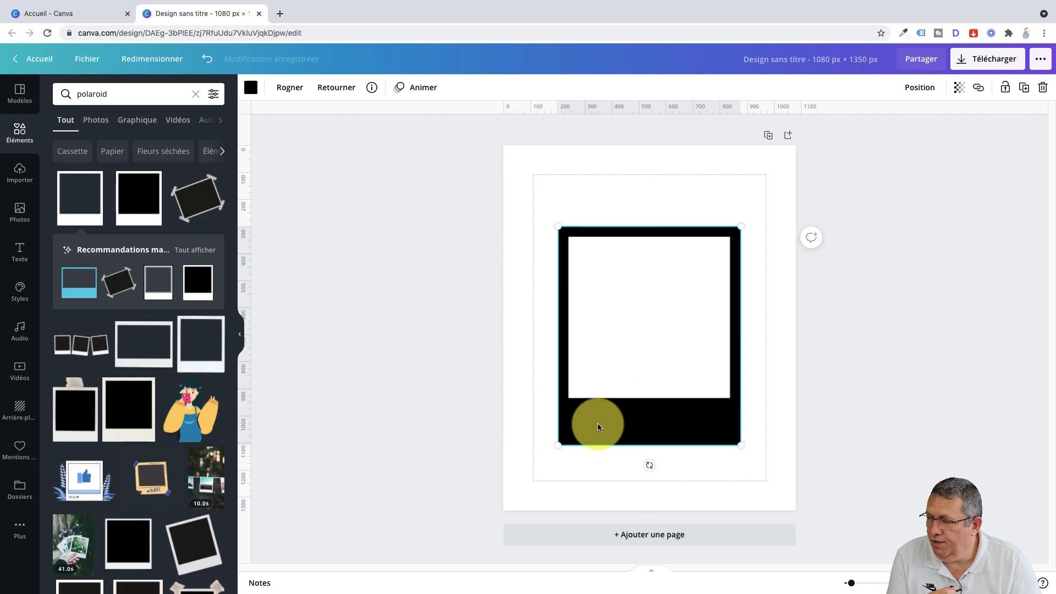
Color the polaroid frame white and the page background purple from the "logo professeur Canva.png" colors.
left_click(252, 89)
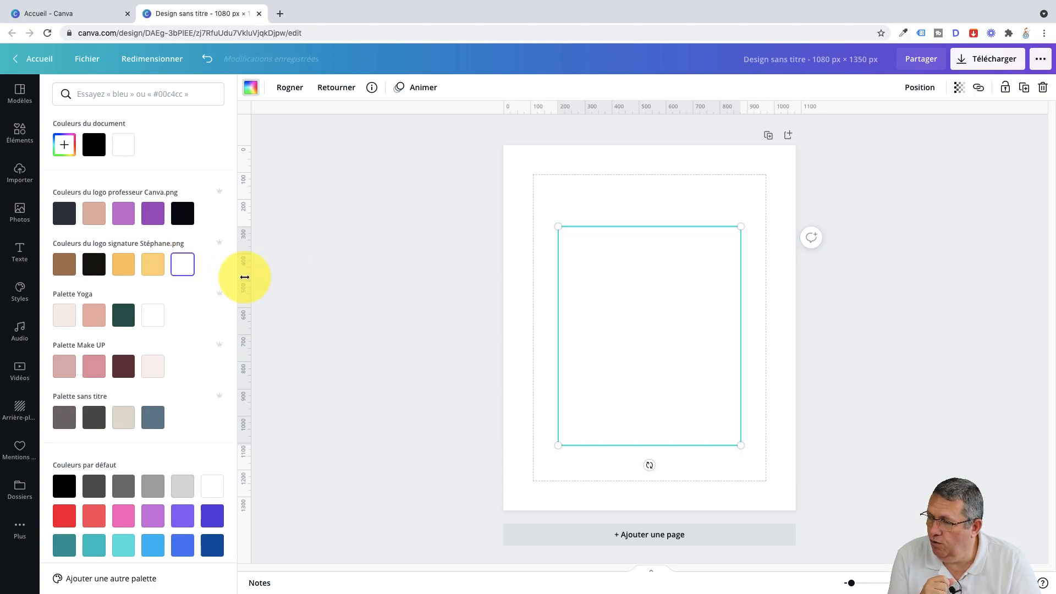
left_click(525, 157)
left_click(250, 89)
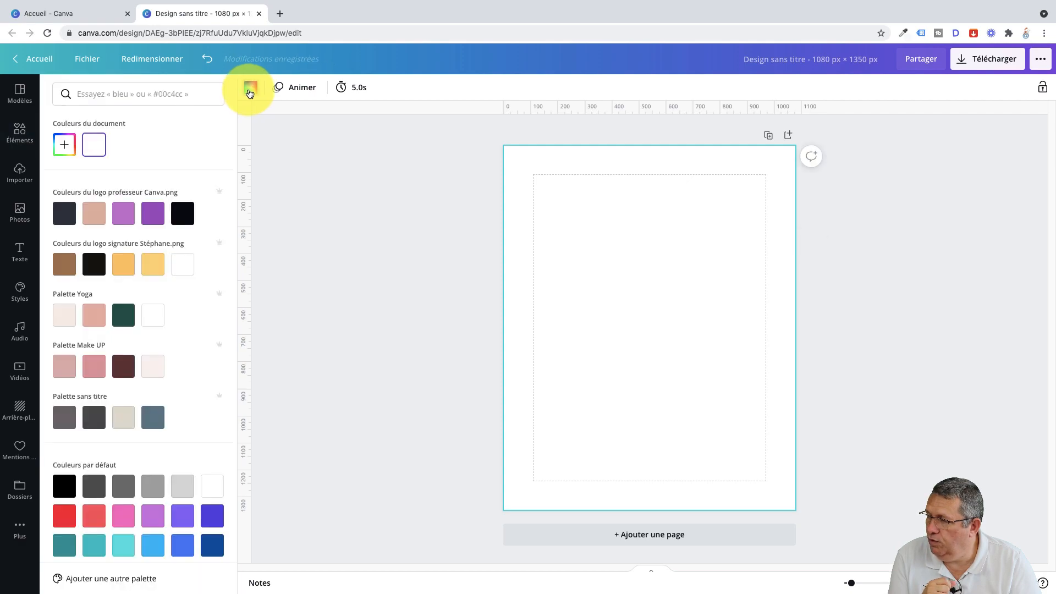
left_click(147, 212)
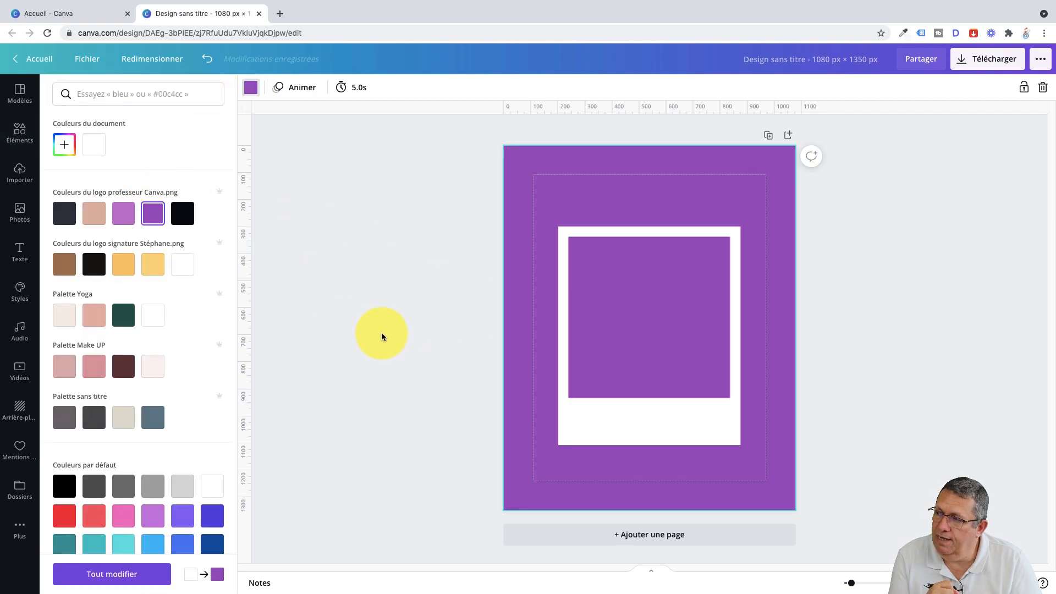
Add the recently used photo of the woman jumping on the beach to the page.
left_click(22, 130)
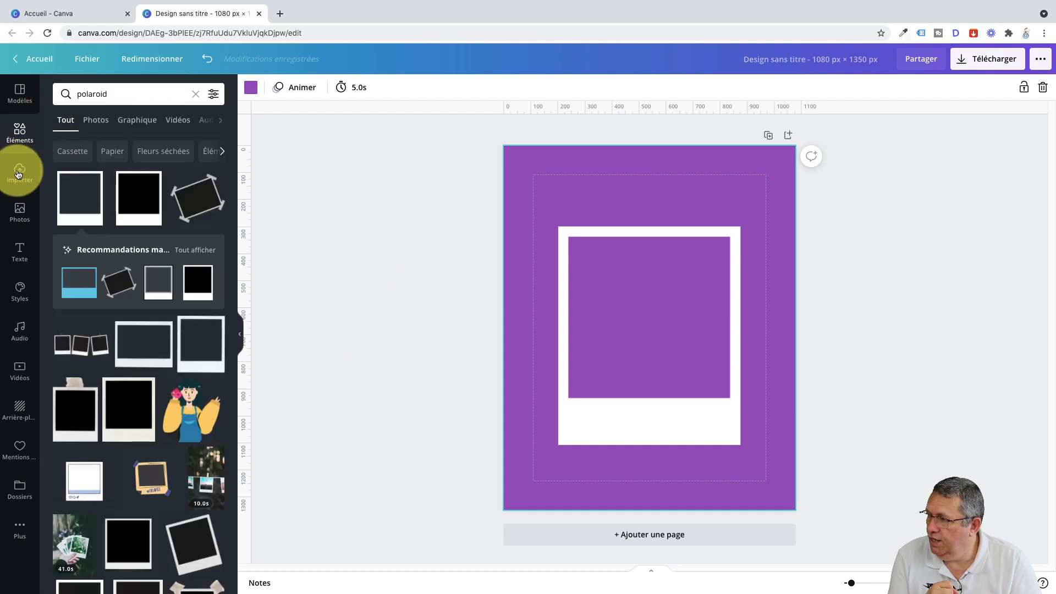
left_click(20, 209)
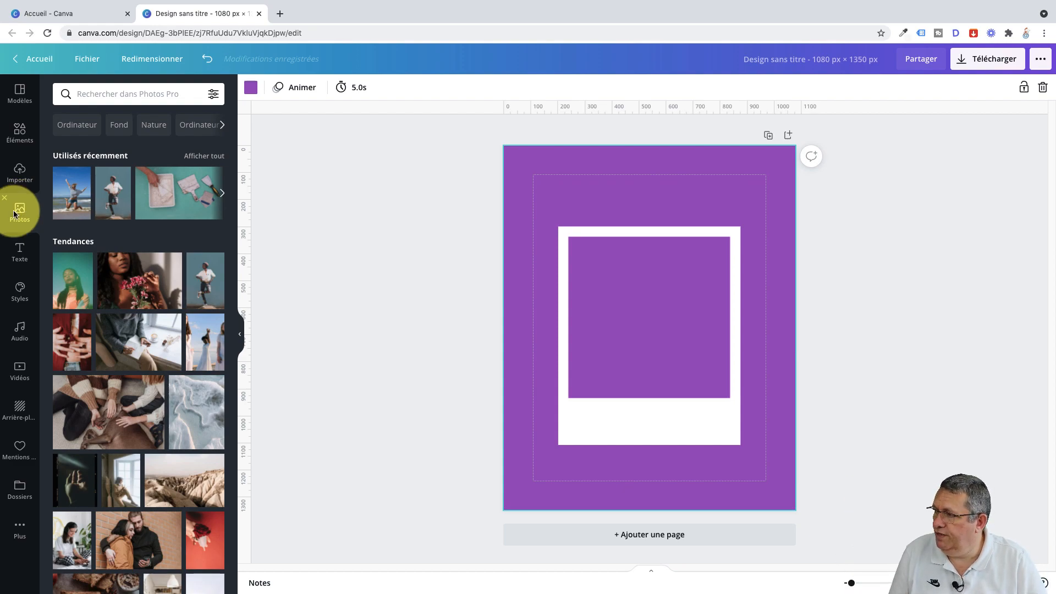
scroll(162, 348, "down", 3)
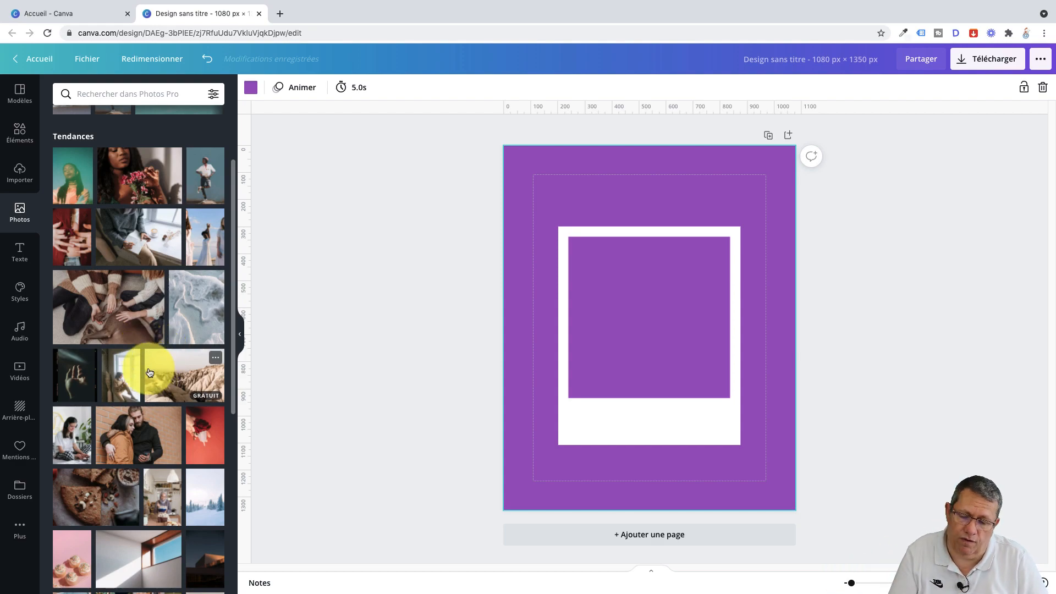
scroll(139, 368, "up", 3)
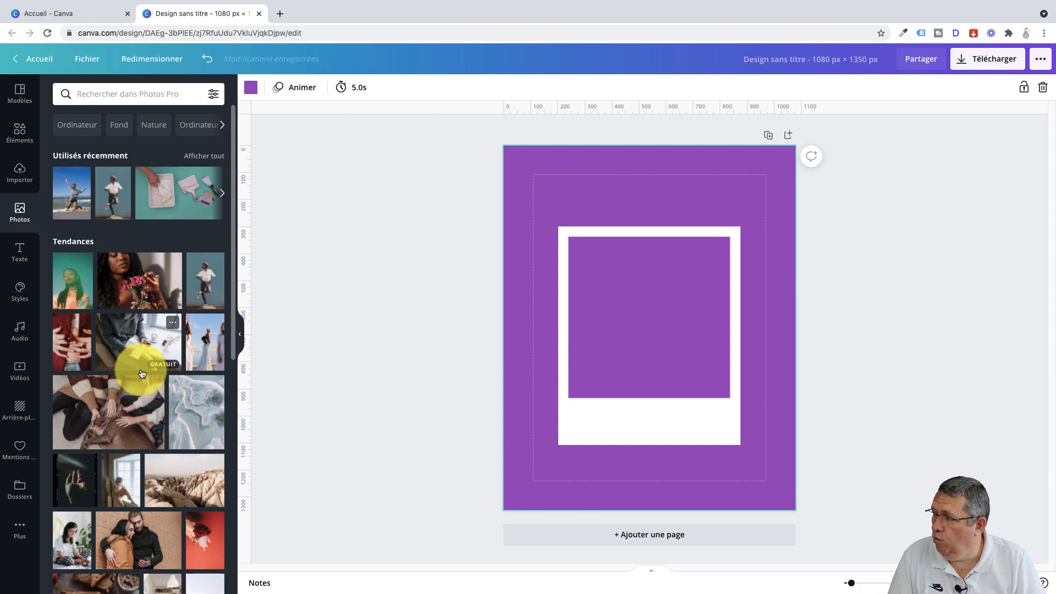
left_click(69, 195)
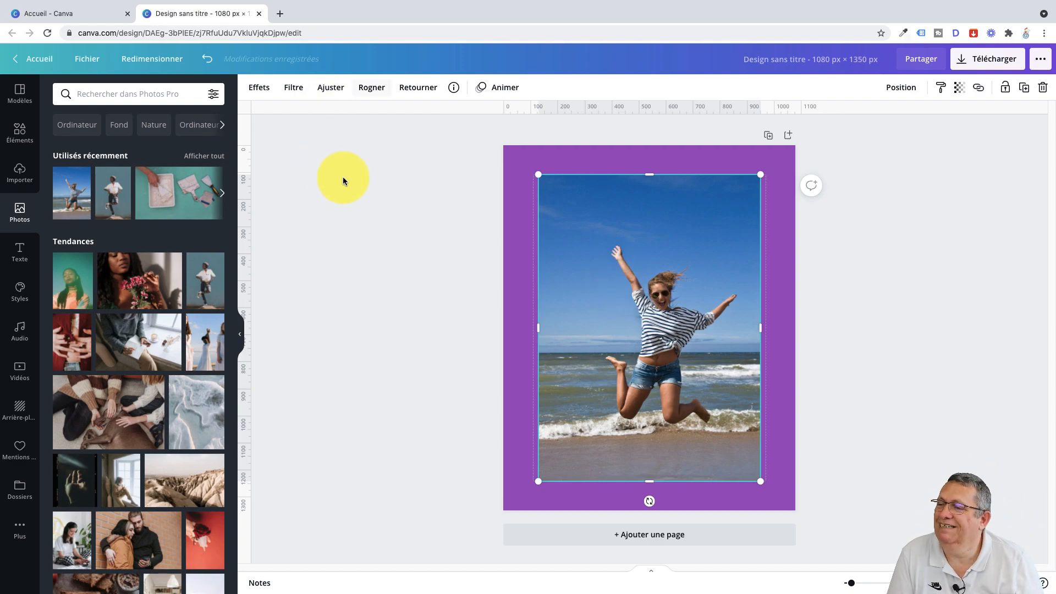
Remove the background from the jumping woman photo with the background removal effect.
left_click(264, 96)
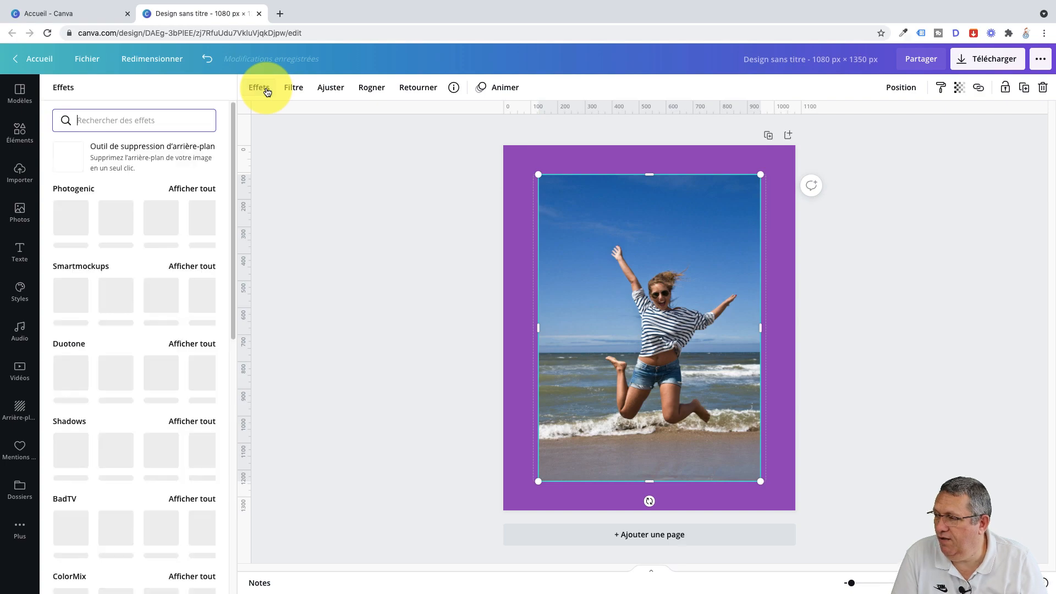
left_click(152, 159)
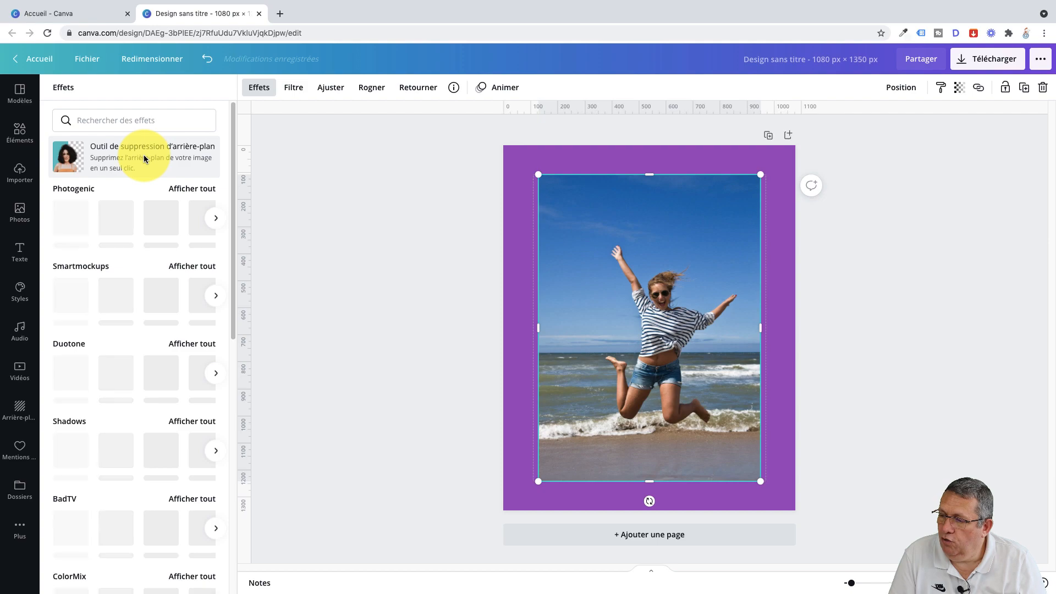
left_click(145, 160)
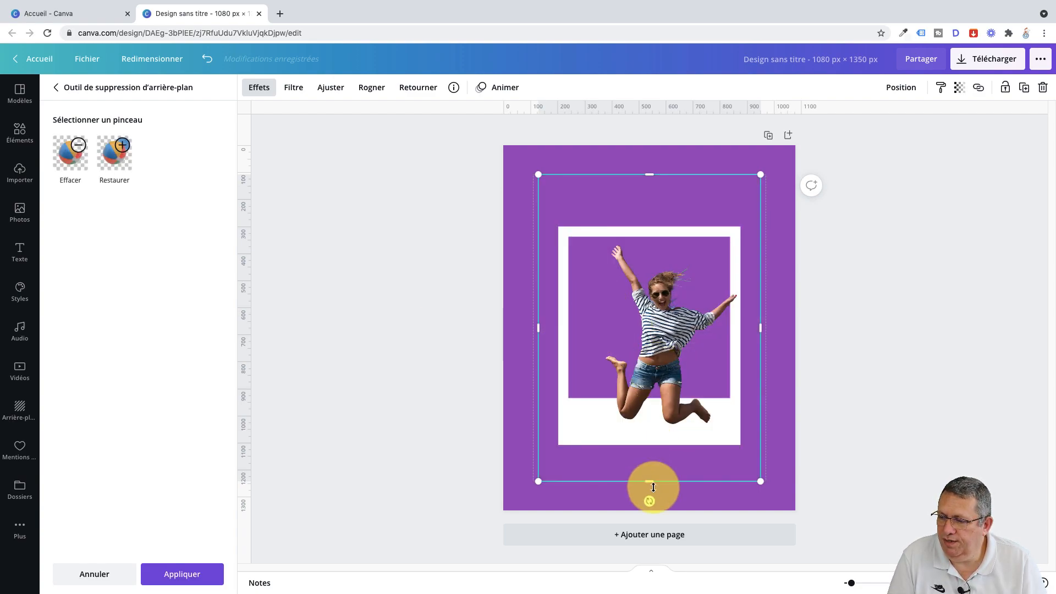
Rotate the woman cutout about 7° clockwise, and enlarge and position it so her arms and head extend beyond the polaroid frame.
left_click_drag(649, 500, 627, 503)
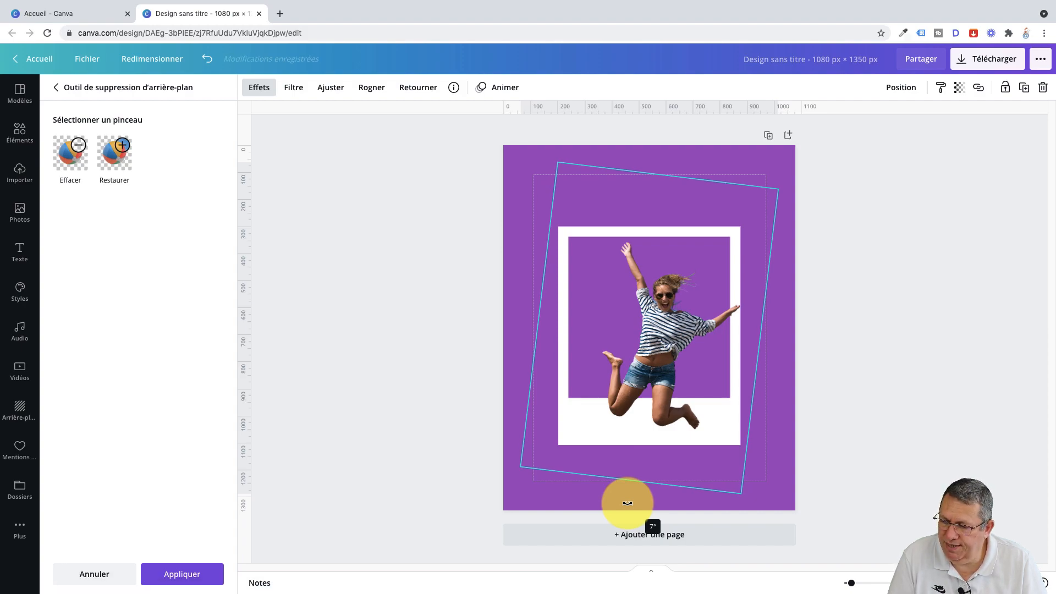
left_click_drag(627, 502, 627, 503)
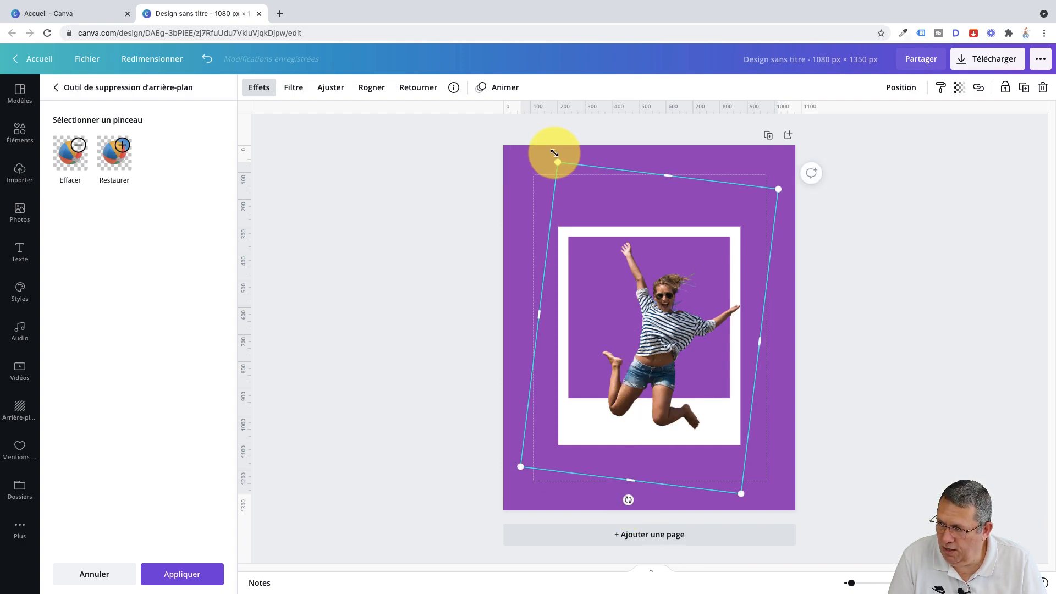
left_click_drag(517, 127, 500, 112)
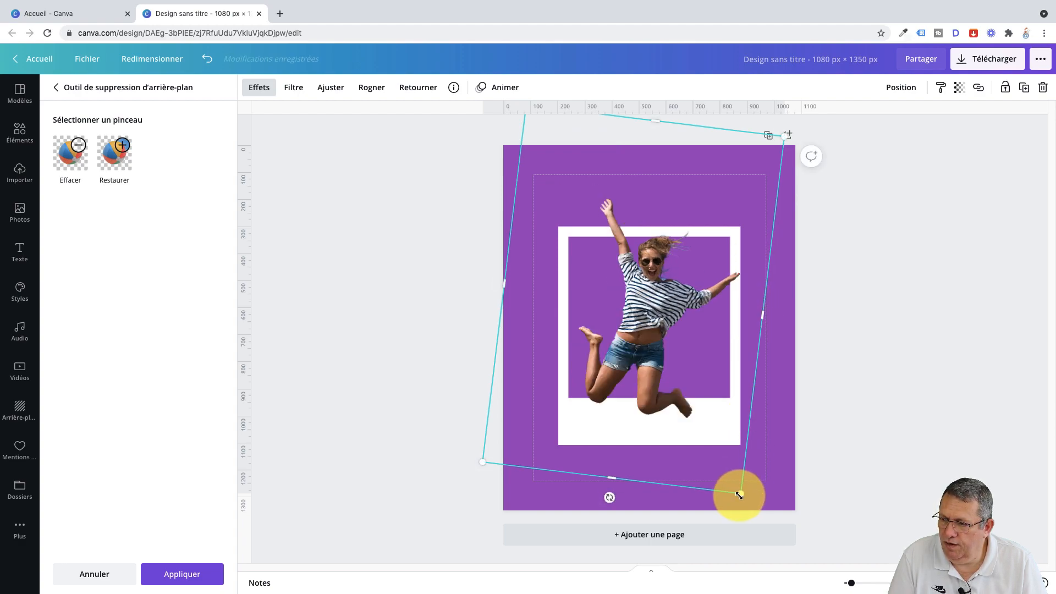
left_click_drag(784, 511, 790, 511)
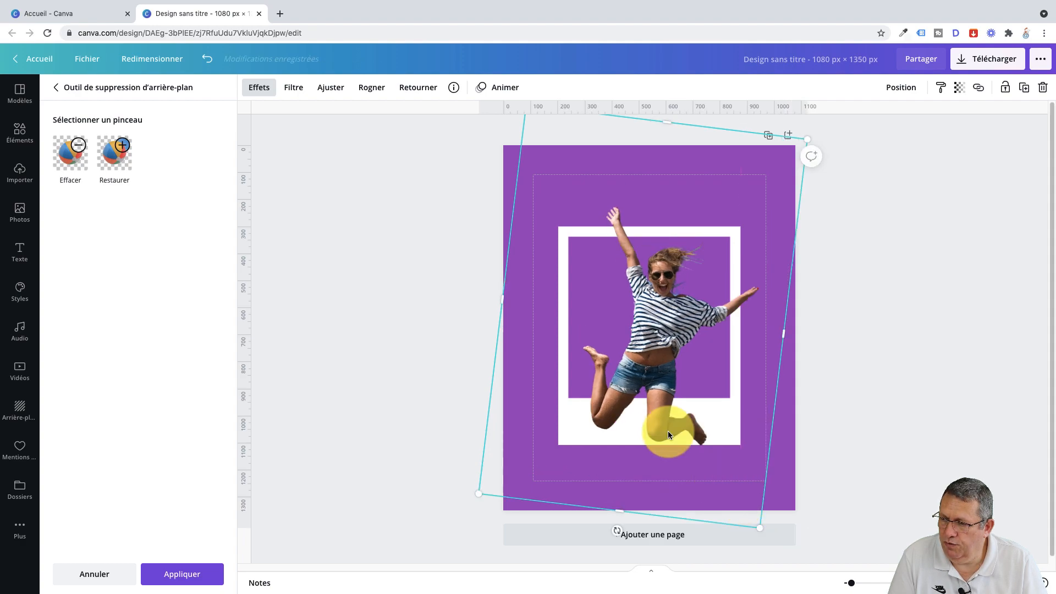
mouse_move(661, 406)
left_mouse_down()
mouse_move(672, 385)
mouse_move(664, 394)
left_mouse_up()
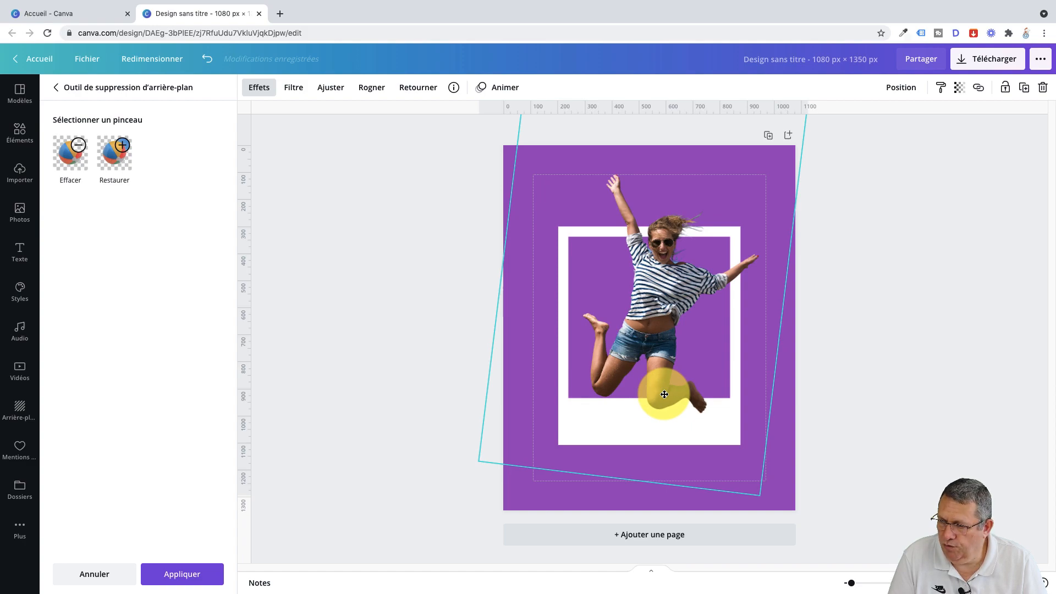
left_click(604, 386)
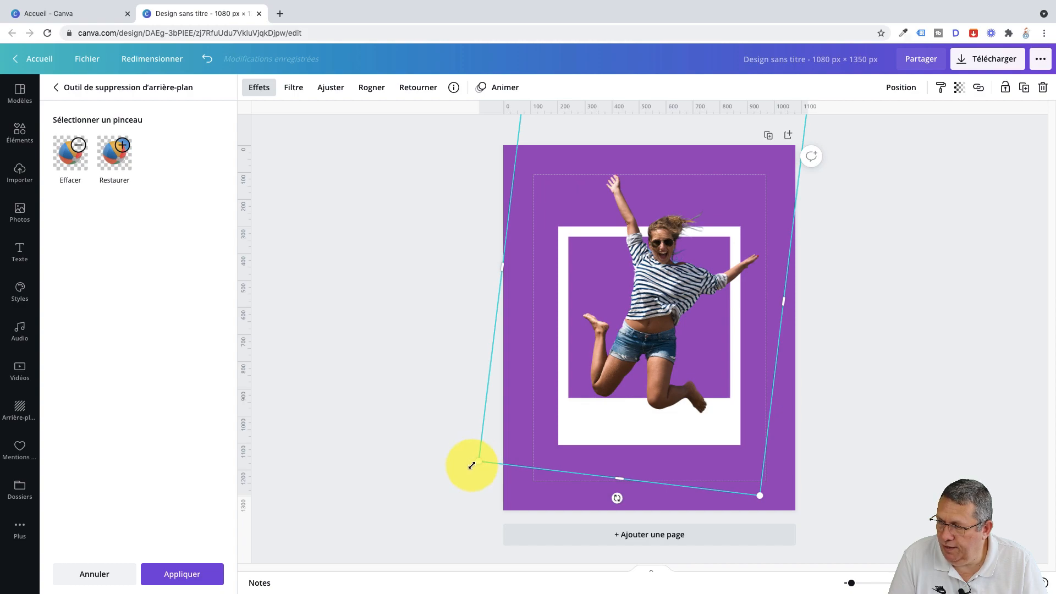
left_click_drag(470, 467, 463, 474)
left_click_drag(614, 375, 611, 375)
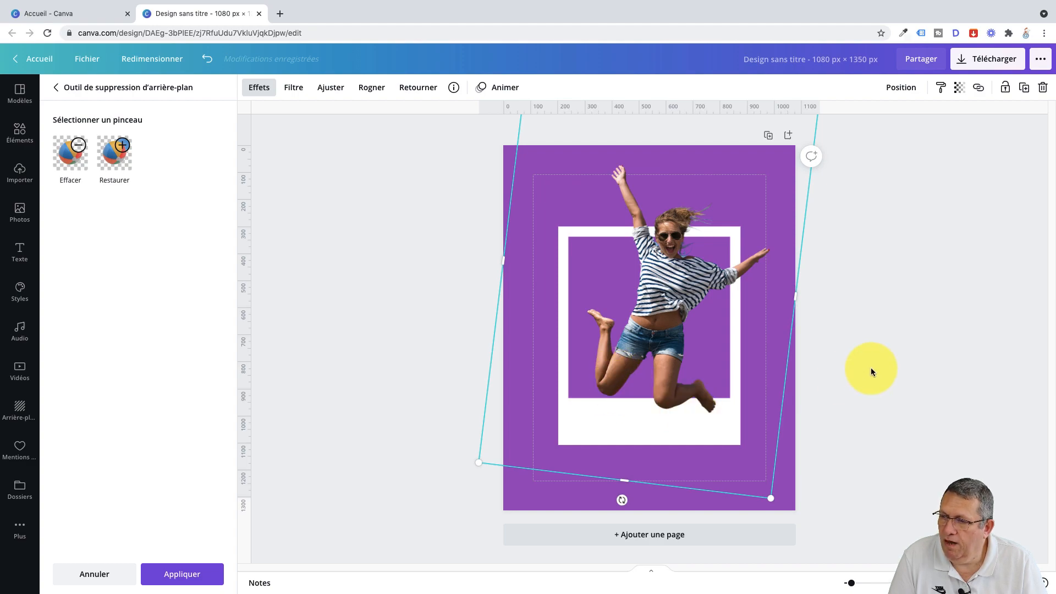
Send the jumping woman cutout one layer back so it lies behind the white polaroid frame.
left_click(894, 89)
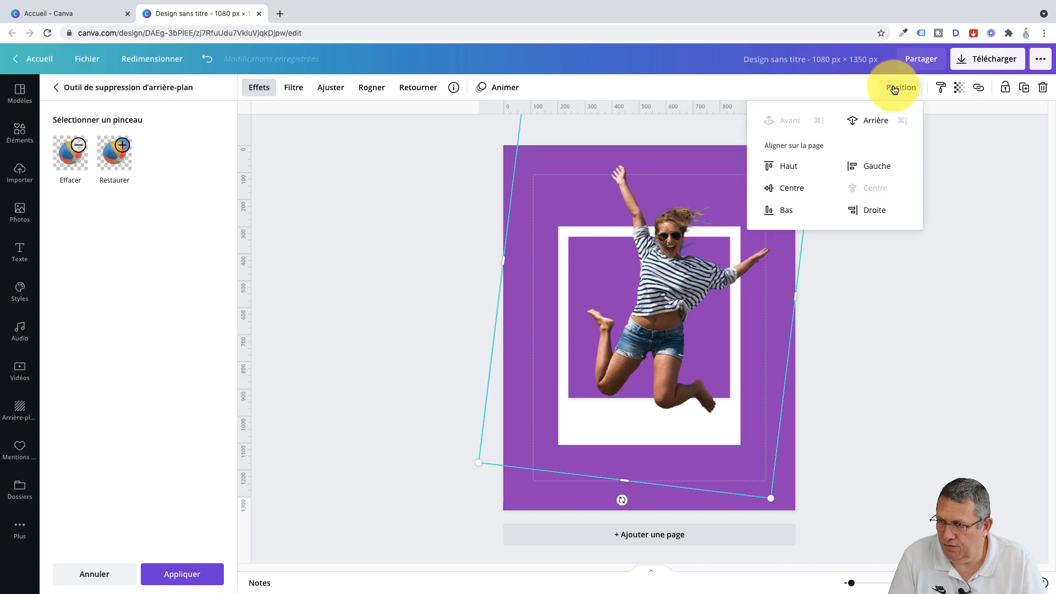
left_click(881, 122)
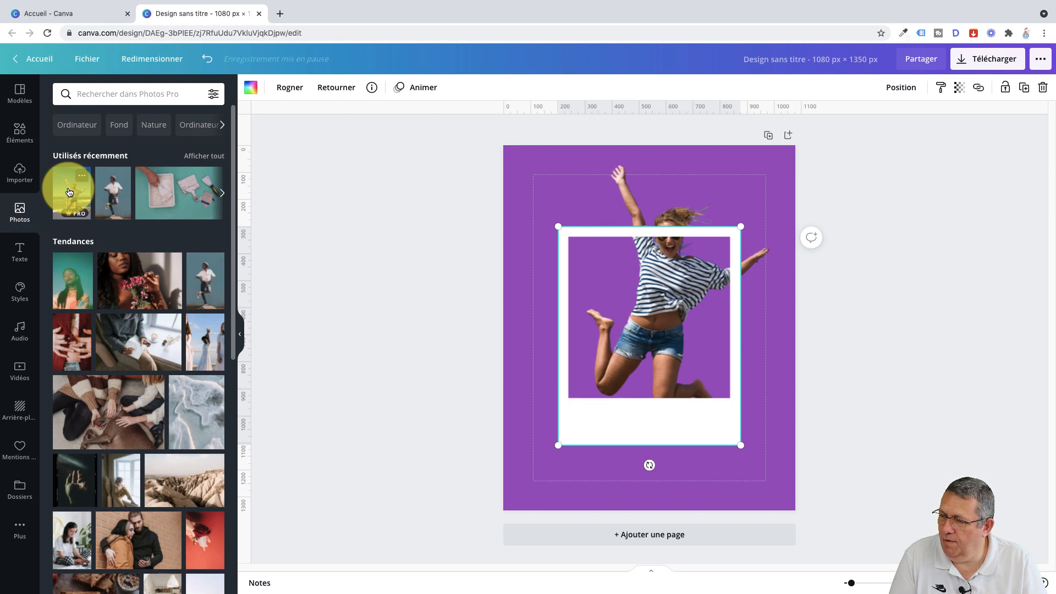
Add the recently used beach jump photo to the page again and remove its background.
left_click(68, 192)
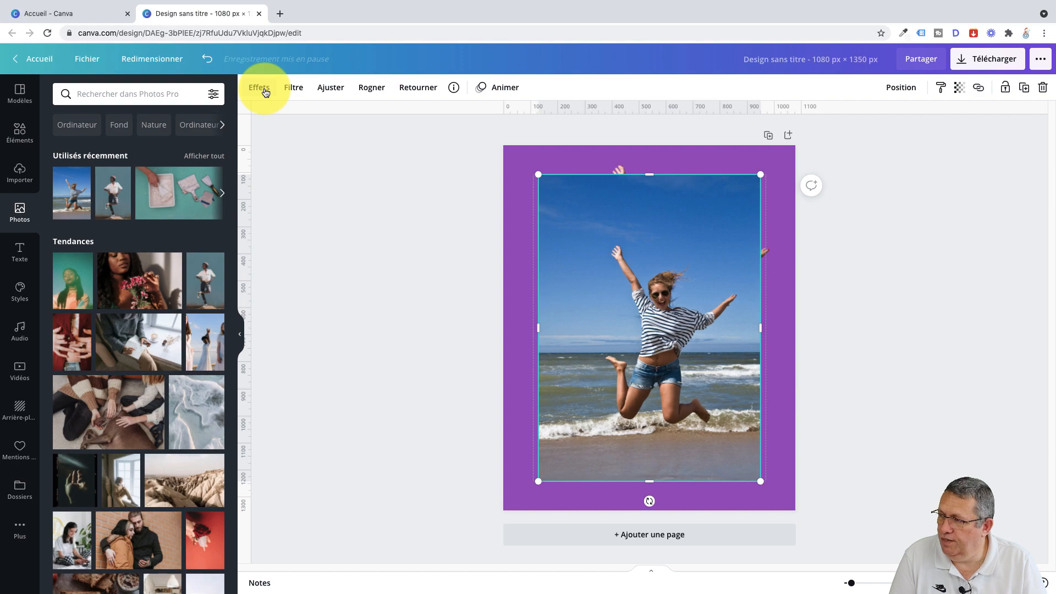
left_click(266, 90)
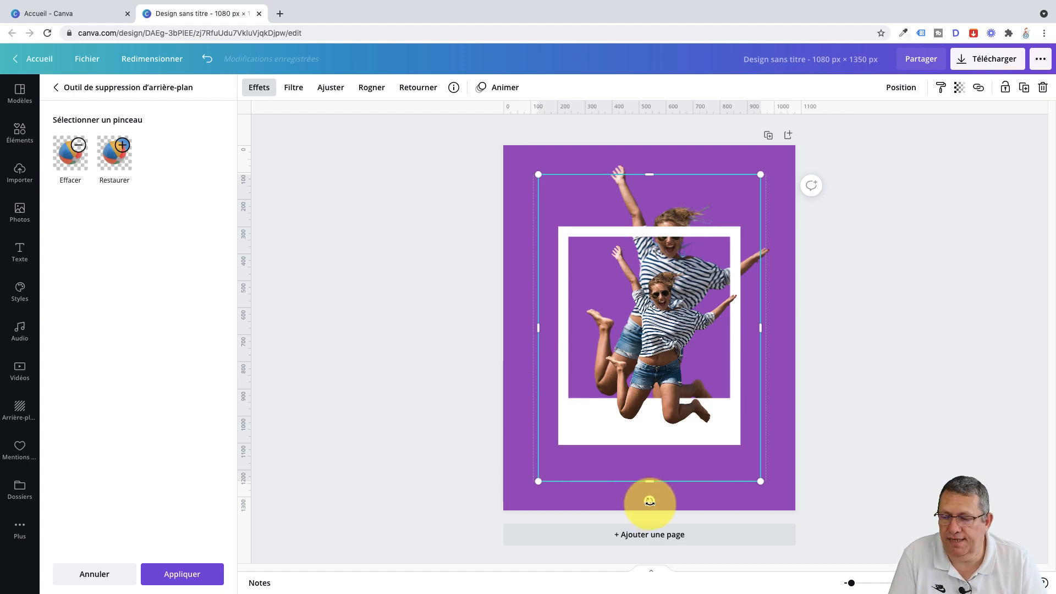
Rotate the second woman cutout about 7° clockwise, enlarge it and align it exactly over the first cutout.
left_click_drag(650, 502, 627, 504)
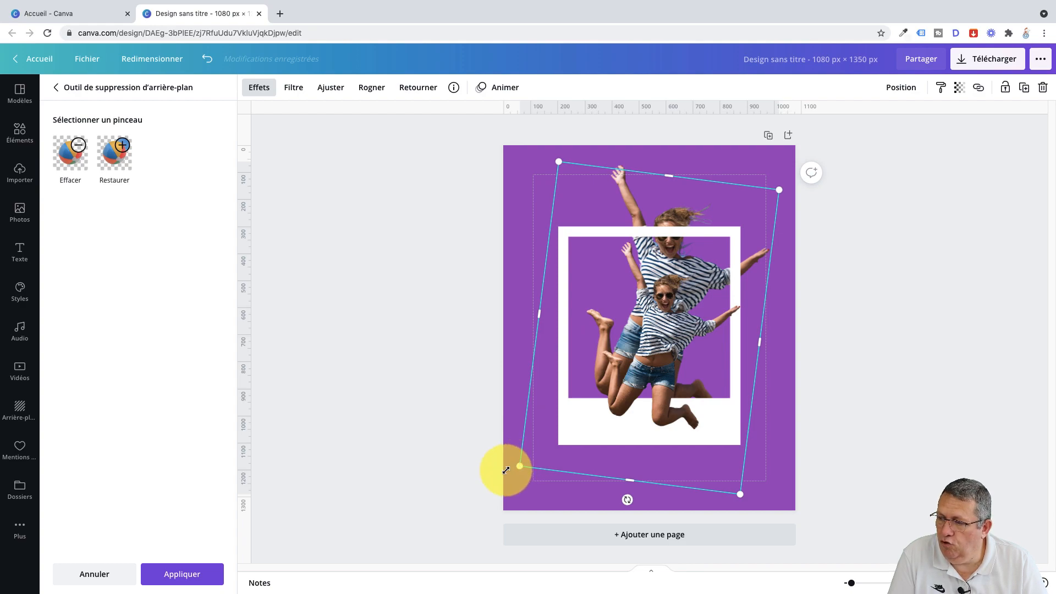
left_click_drag(506, 470, 410, 523)
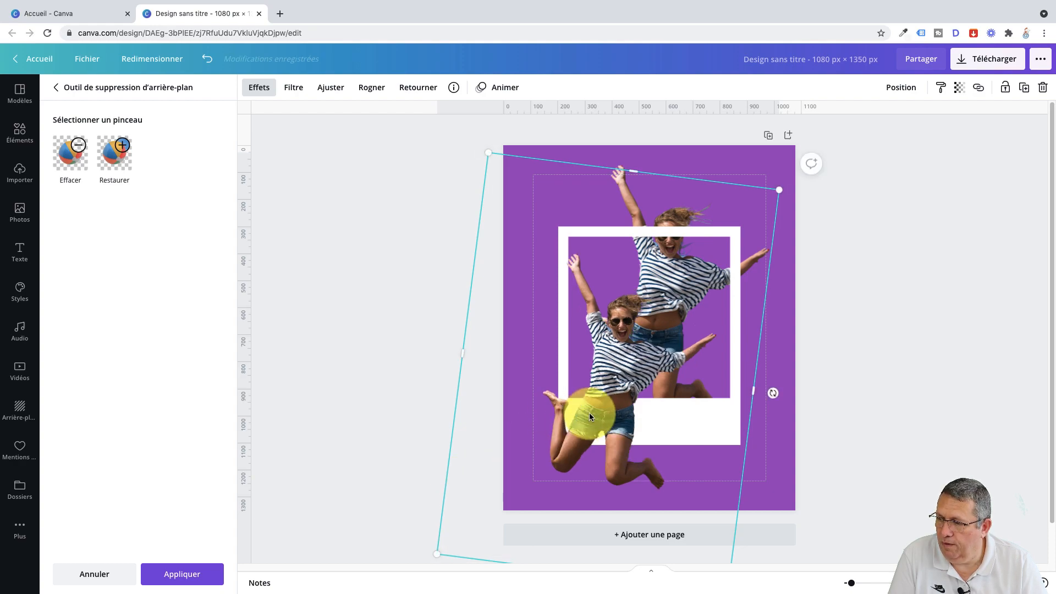
left_click_drag(589, 415, 627, 323)
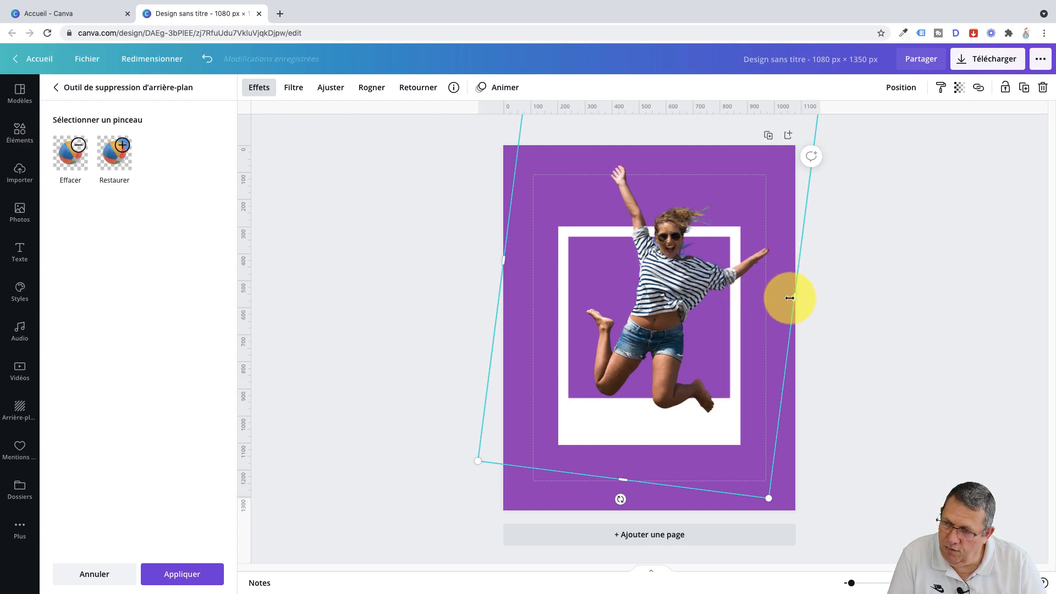
Crop the front cutout's right side and bottom to about 752 × 1234 px, so the frame covers her outstretched right-hand arm and foot.
left_click_drag(726, 291, 724, 290)
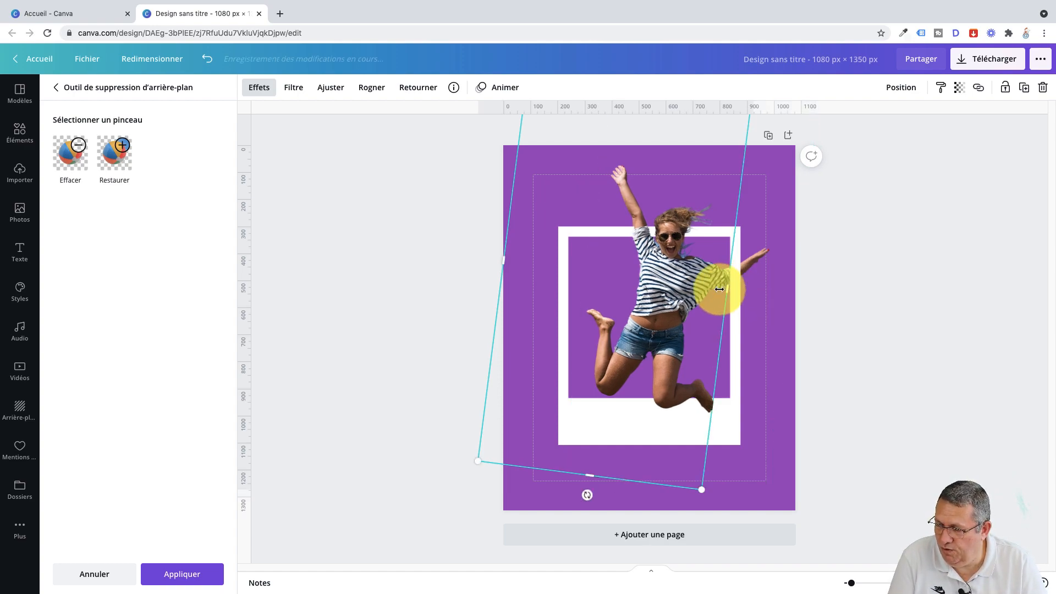
left_click_drag(719, 289, 747, 273)
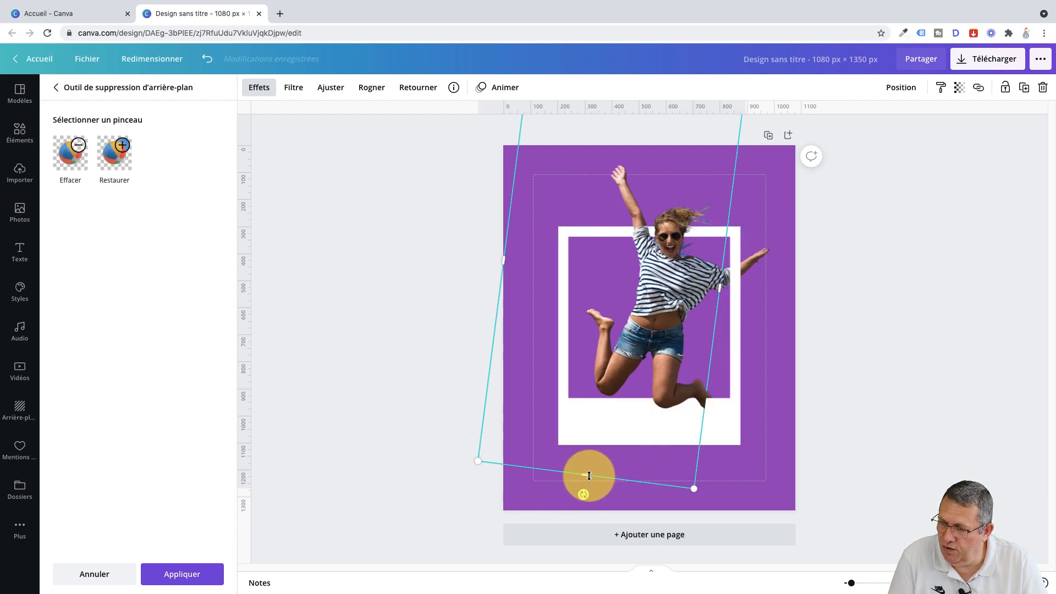
left_click_drag(588, 476, 837, 380)
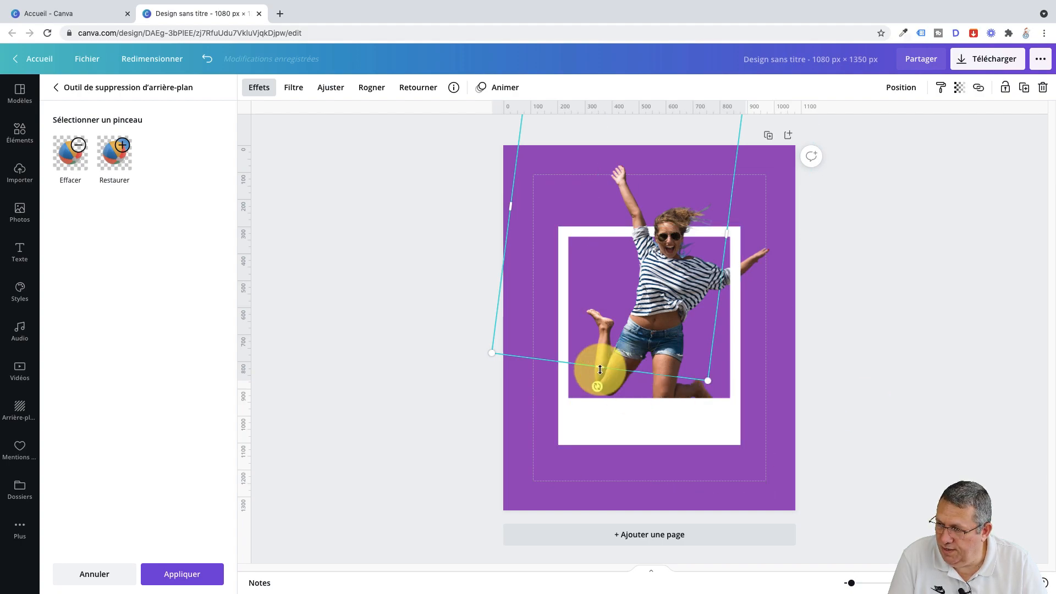
left_click_drag(599, 368, 598, 411)
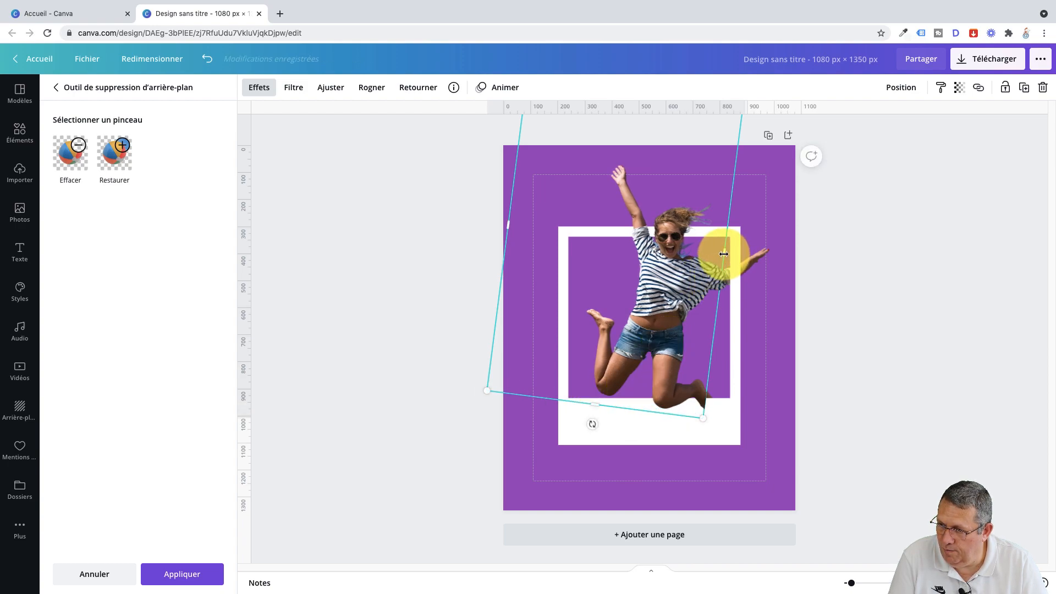
left_click_drag(715, 252, 709, 256)
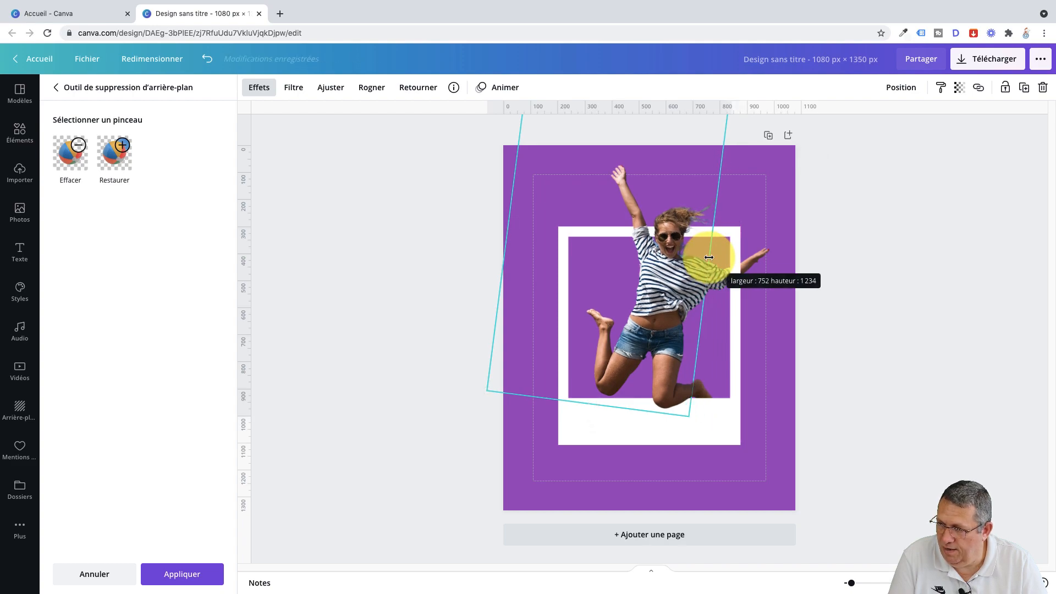
left_click(950, 321)
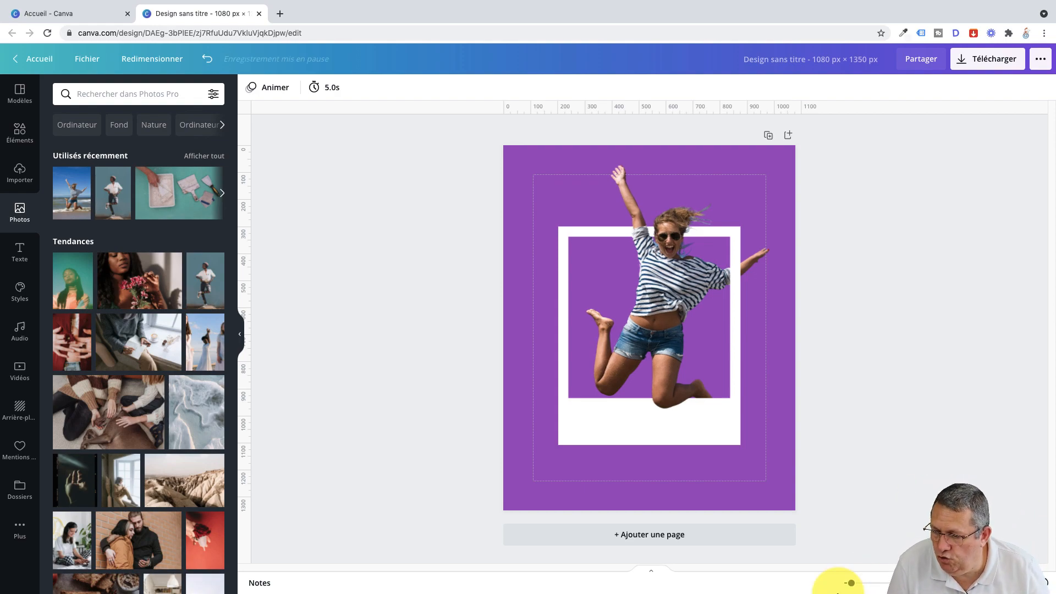
left_click_drag(860, 586, 864, 585)
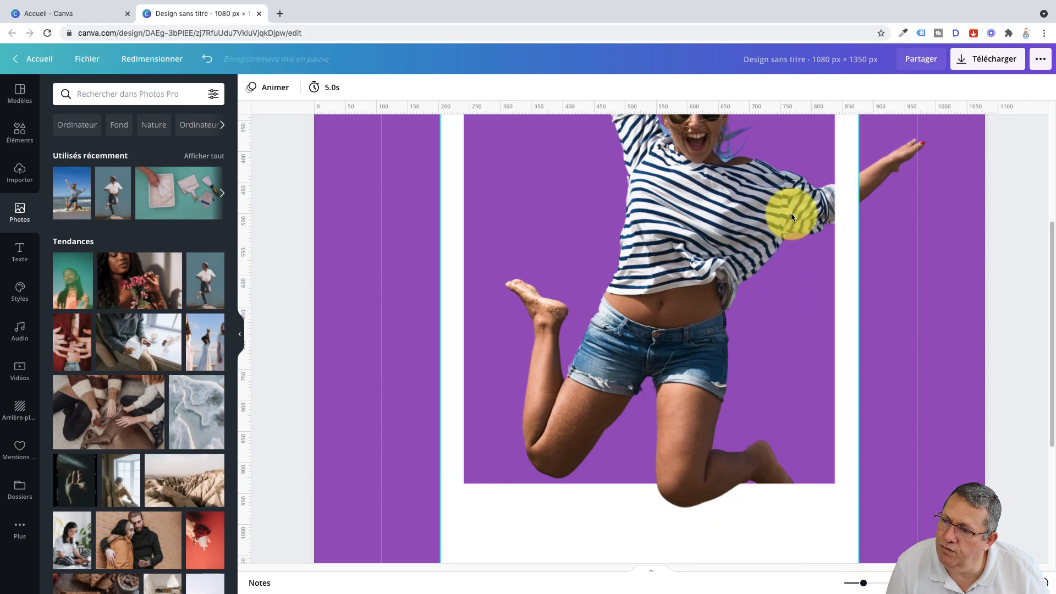
left_click(767, 219)
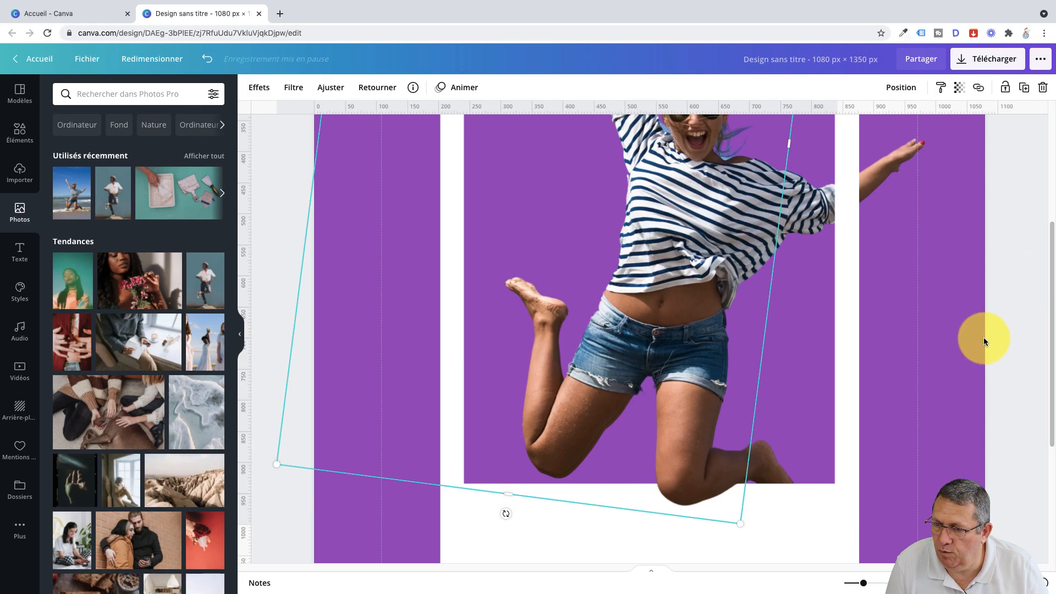
left_click(996, 332)
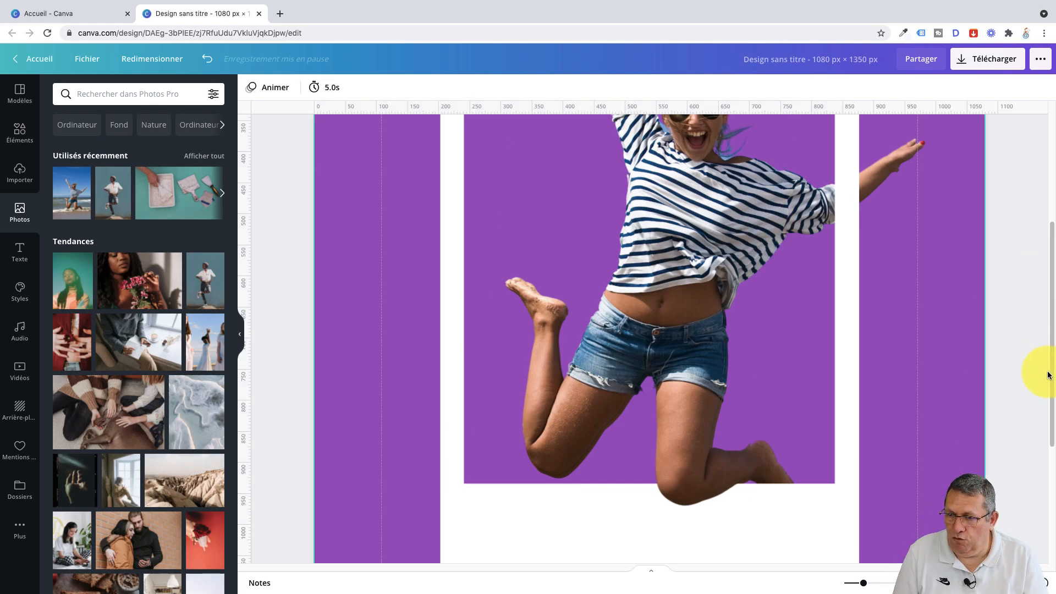
left_click_drag(863, 586, 853, 590)
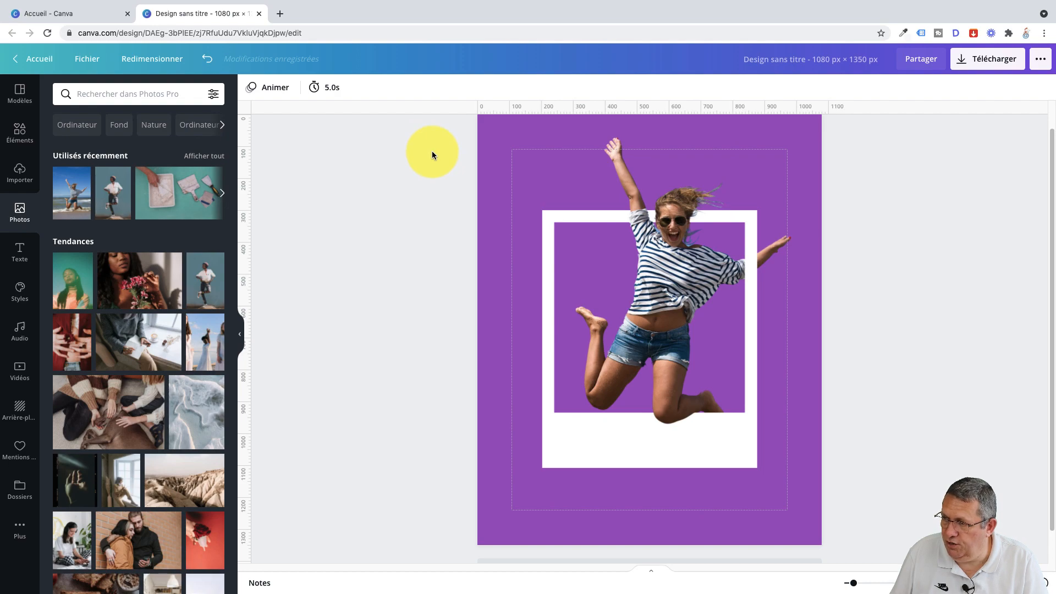
Select the polaroid frame and both woman cutouts together, scale them down slightly and center them horizontally on the page.
left_click_drag(430, 142, 844, 454)
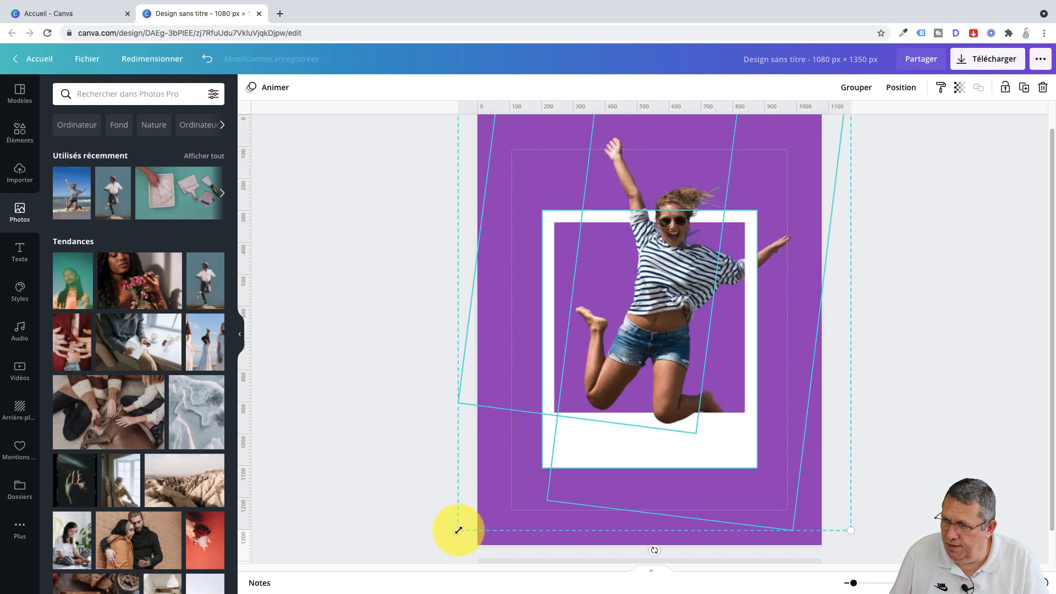
left_click_drag(464, 526, 512, 495)
left_click_drag(641, 384, 621, 399)
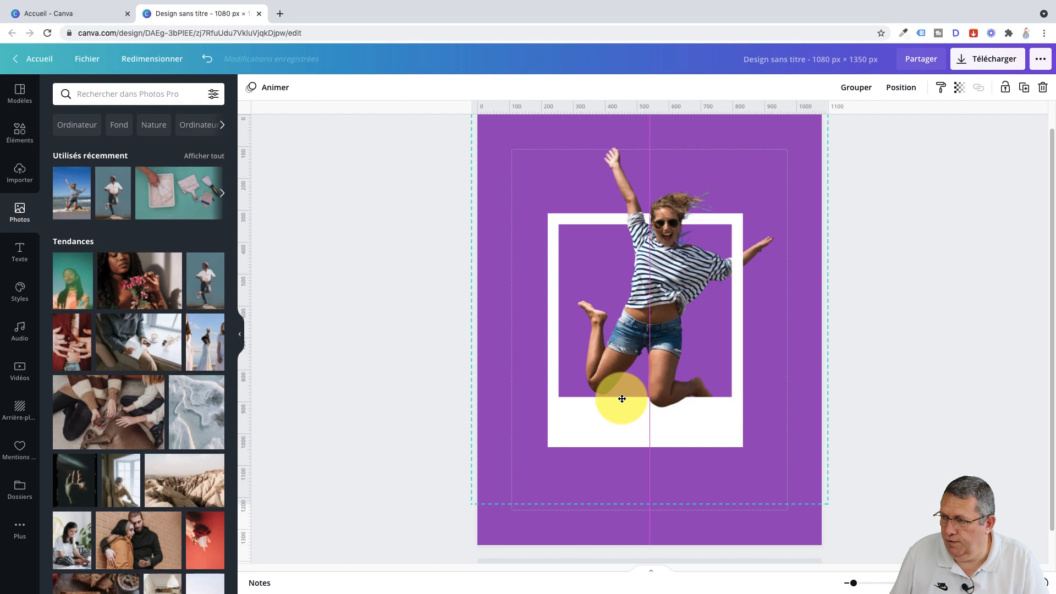
left_click_drag(622, 399, 622, 399)
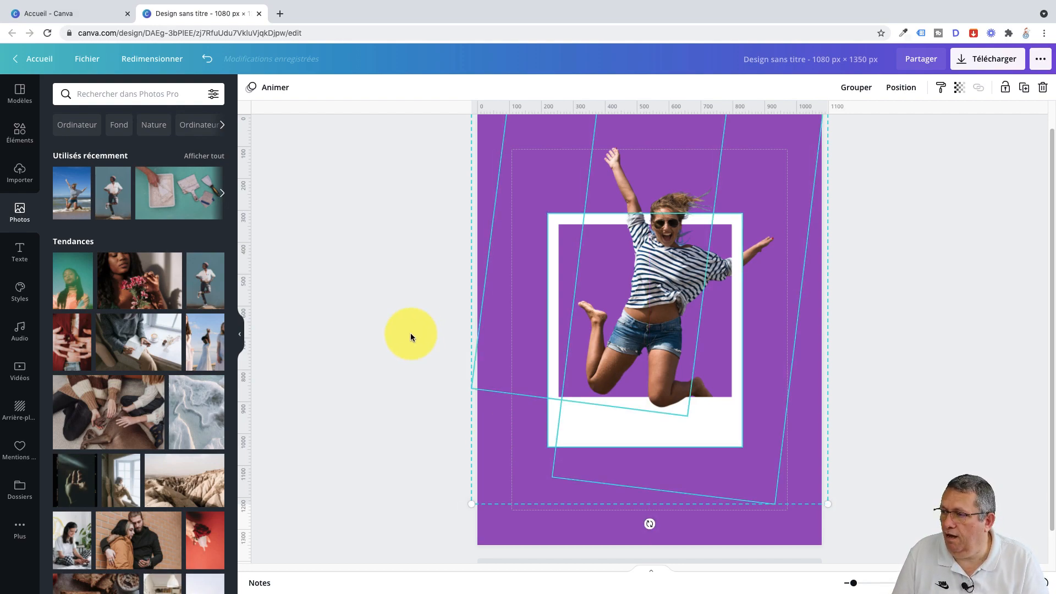
left_click(960, 321)
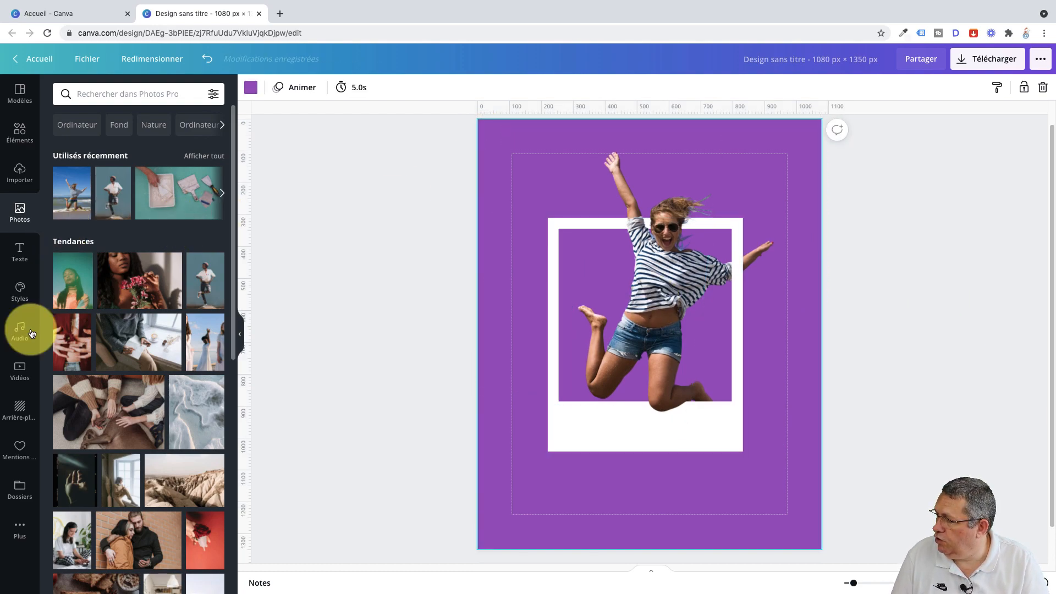
Set the recently used 19-second tropical beach video with palm trees as the page background.
left_click(22, 370)
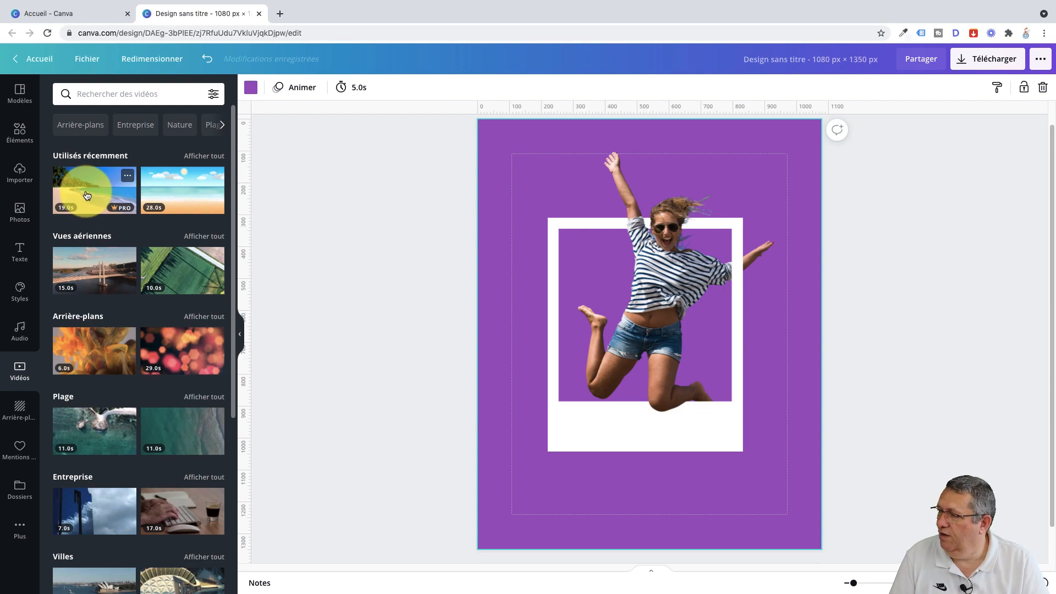
left_click_drag(88, 192, 483, 164)
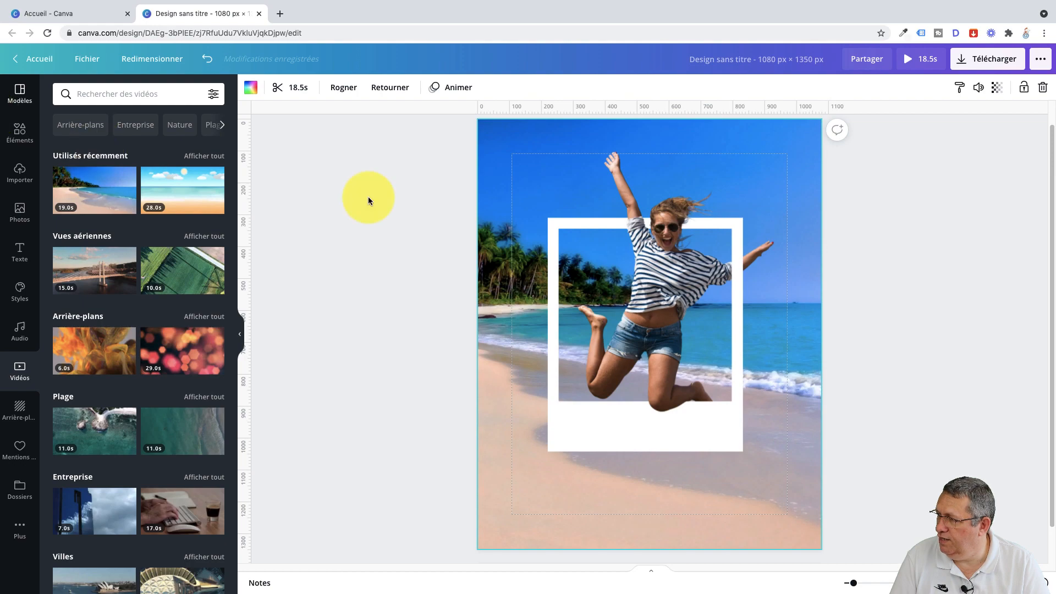
Clear the "polaroid" search and search the elements library for "soleil".
left_click(18, 138)
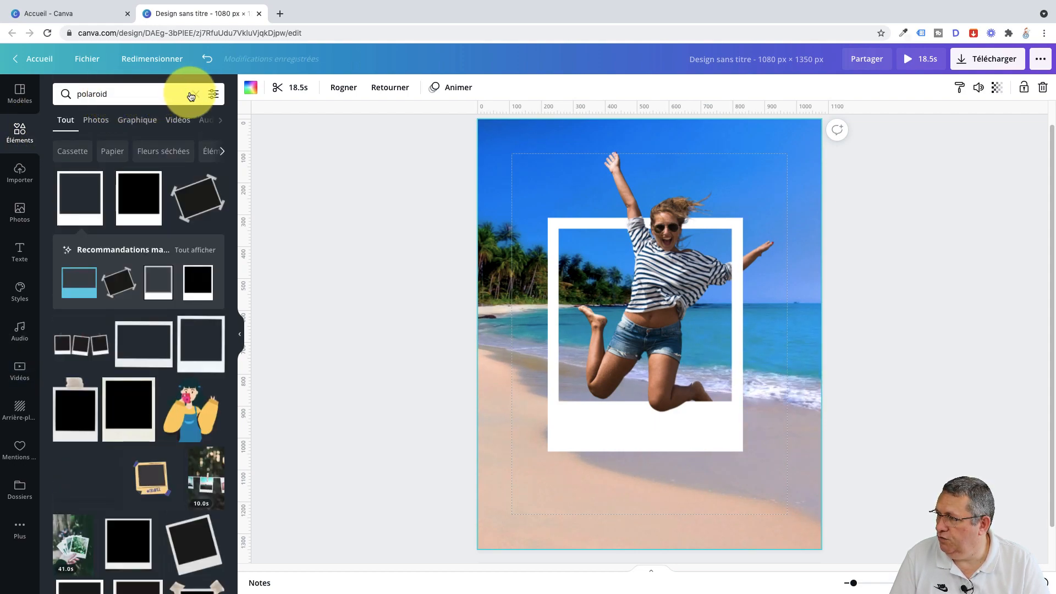
left_click(195, 96)
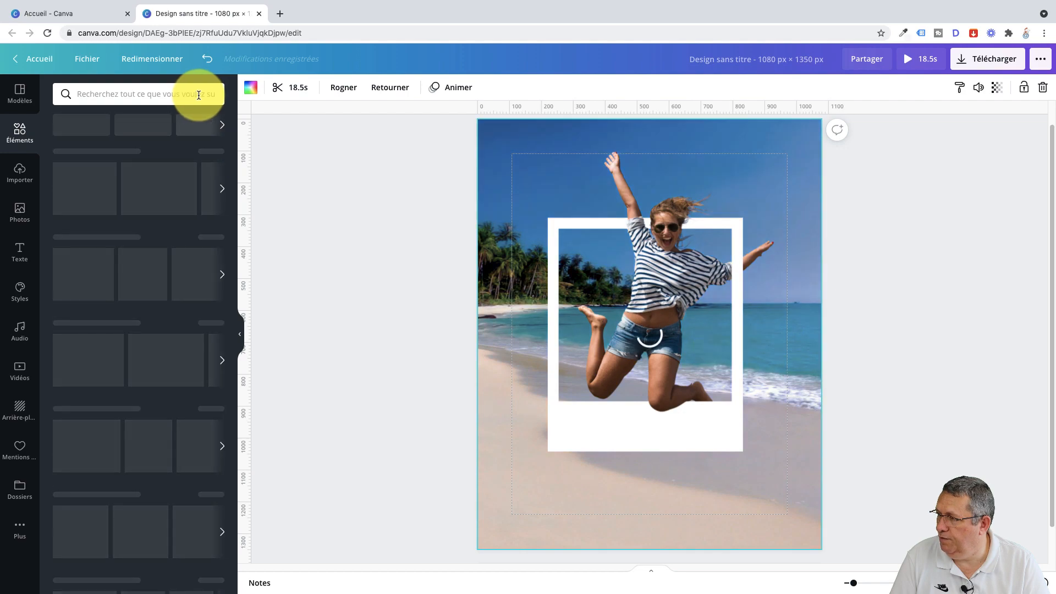
left_click(94, 97)
type("soleil")
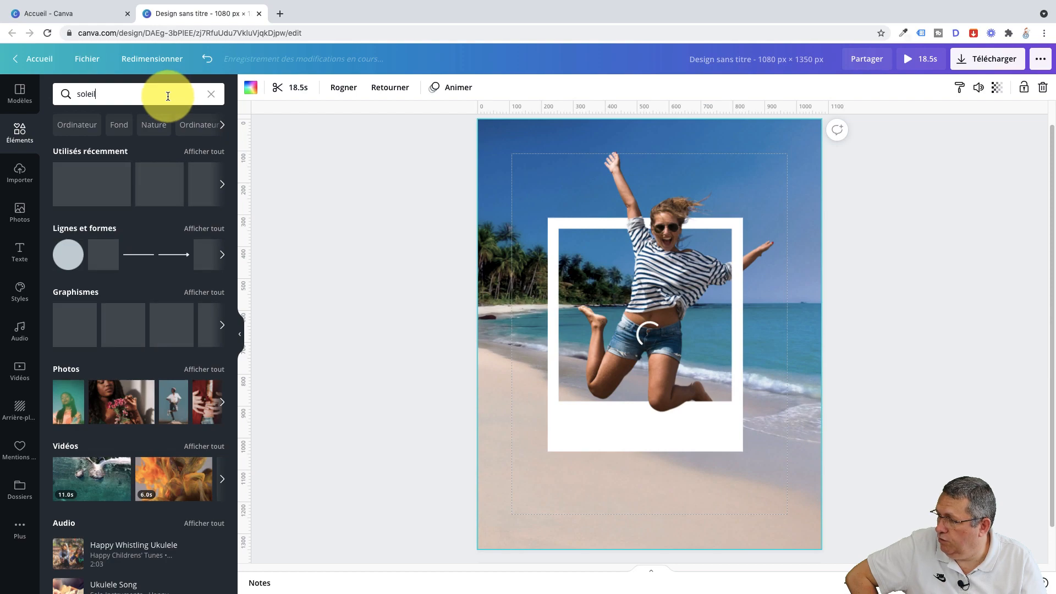
Look for a soundtrack in the audio library and among the uploaded audio files.
left_click(19, 334)
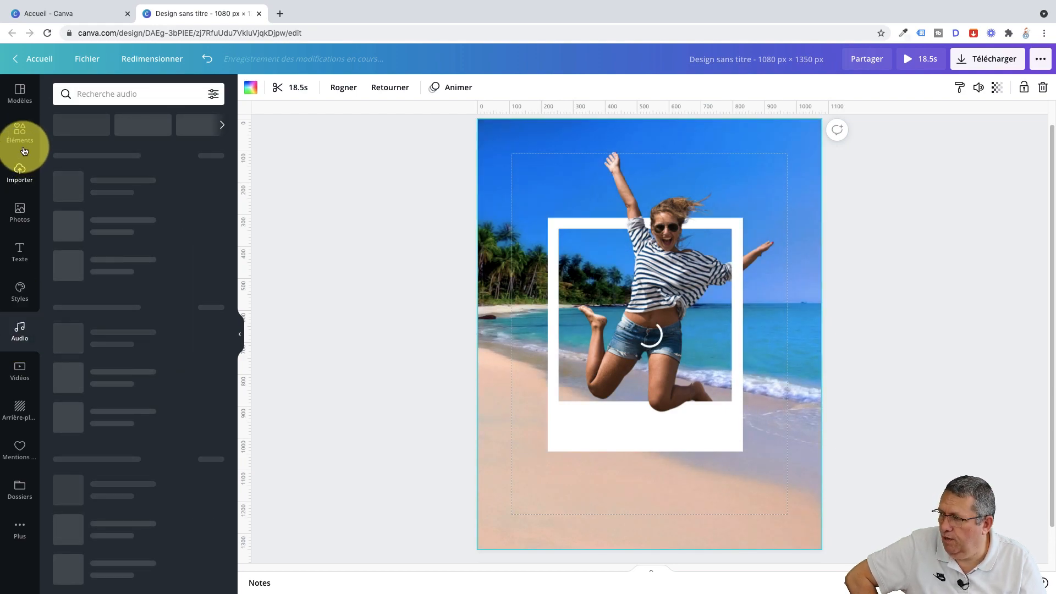
left_click(20, 174)
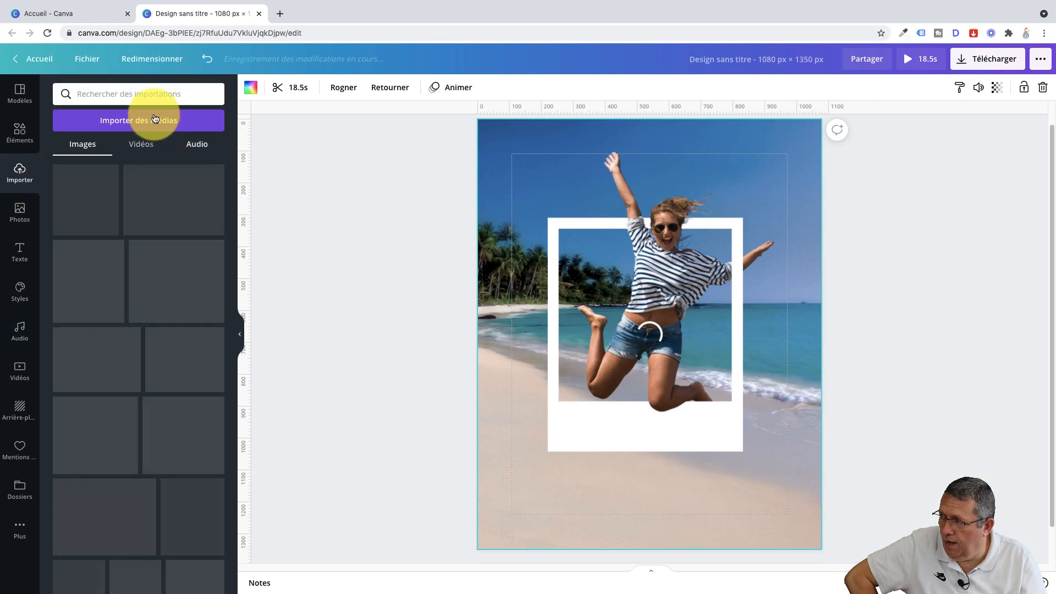
left_click(194, 150)
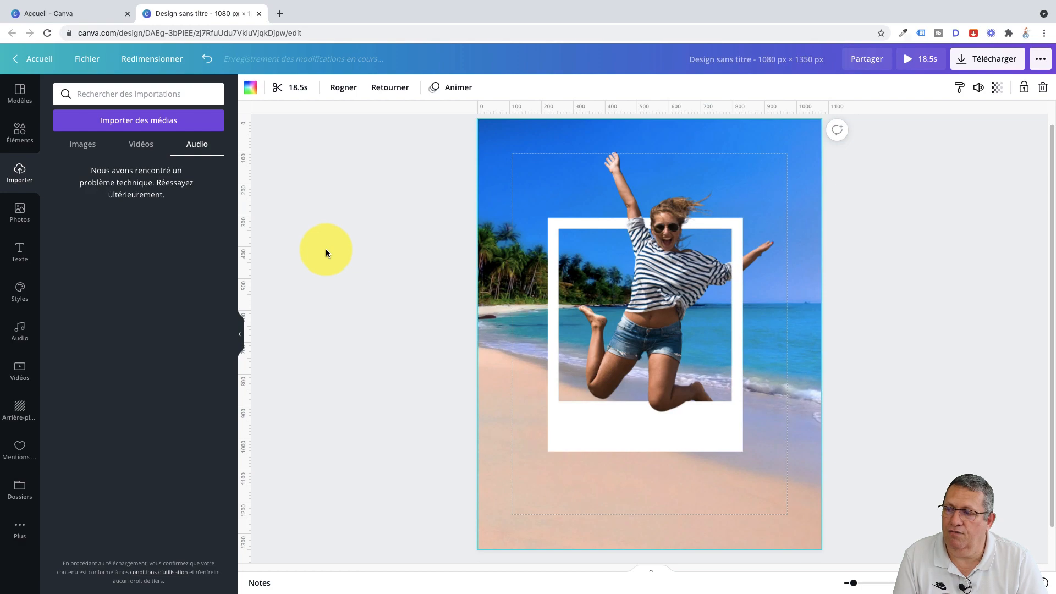
Play the video preview of the design, pause it and close the preview.
left_click(910, 65)
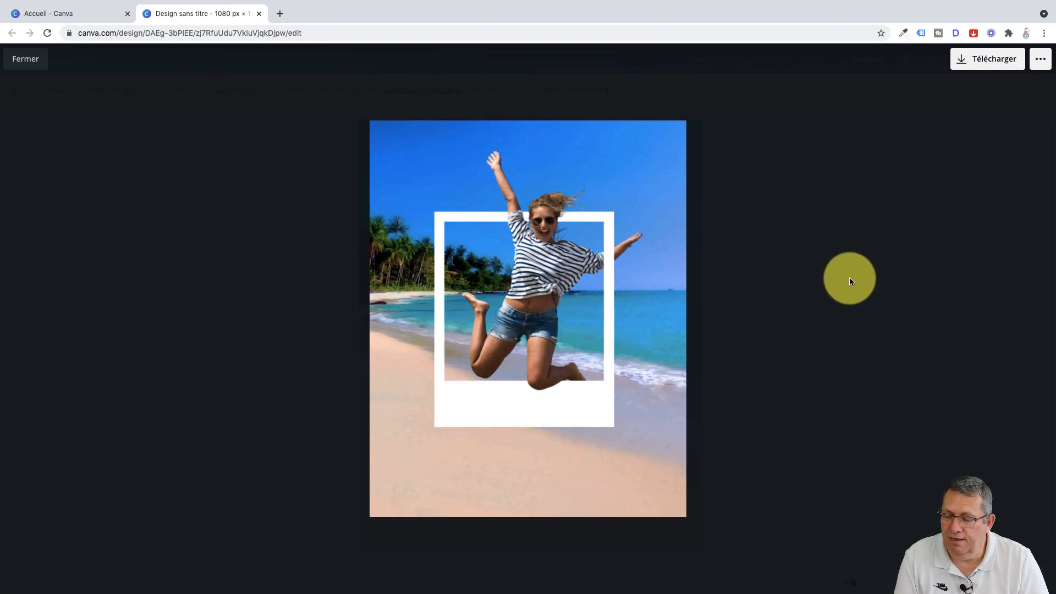
left_click(505, 403)
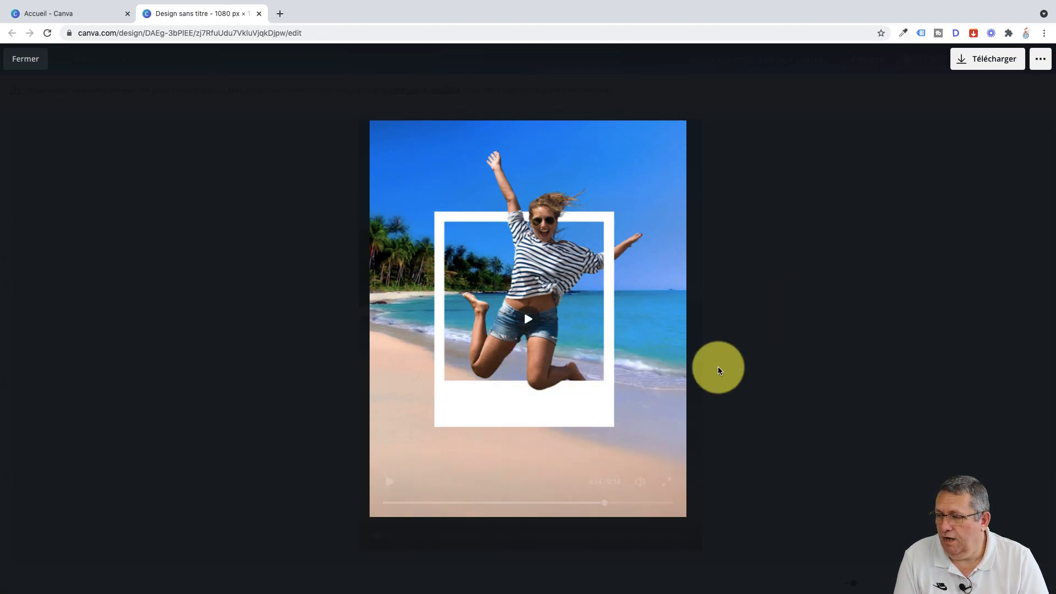
left_click(717, 370)
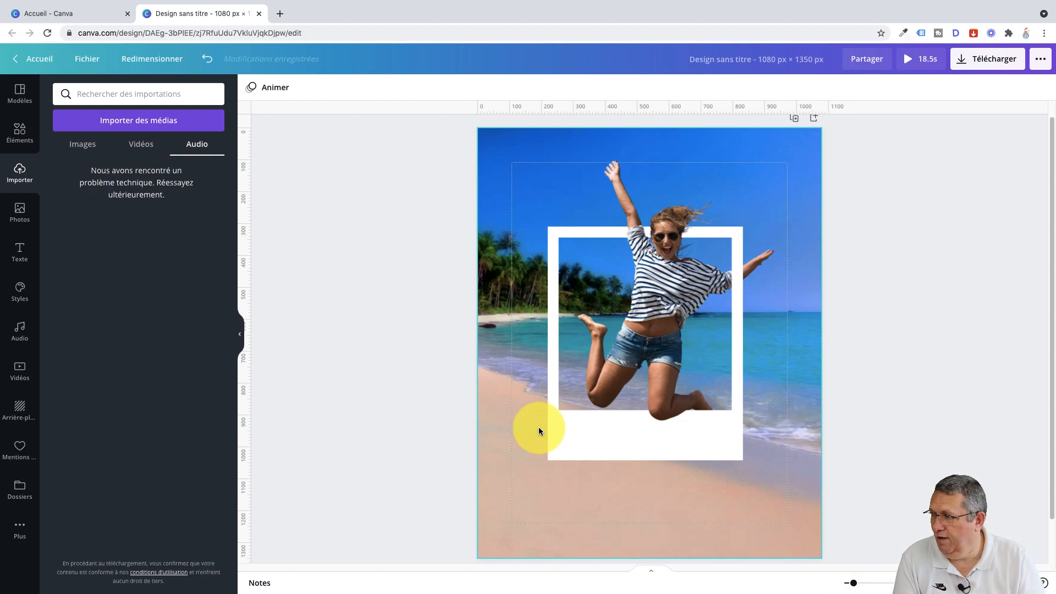
Open the elements library again.
left_click(17, 138)
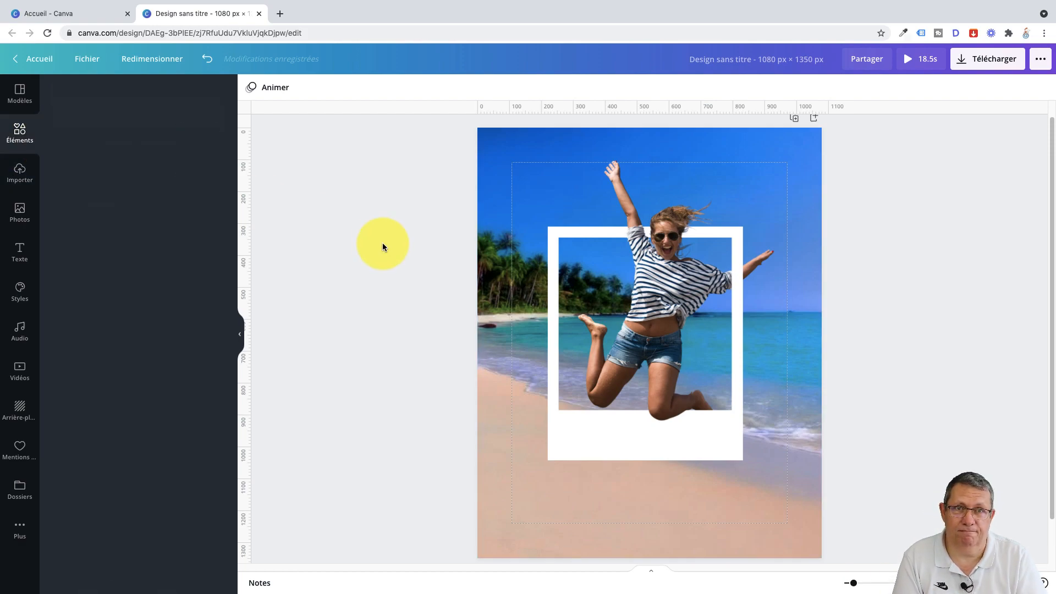